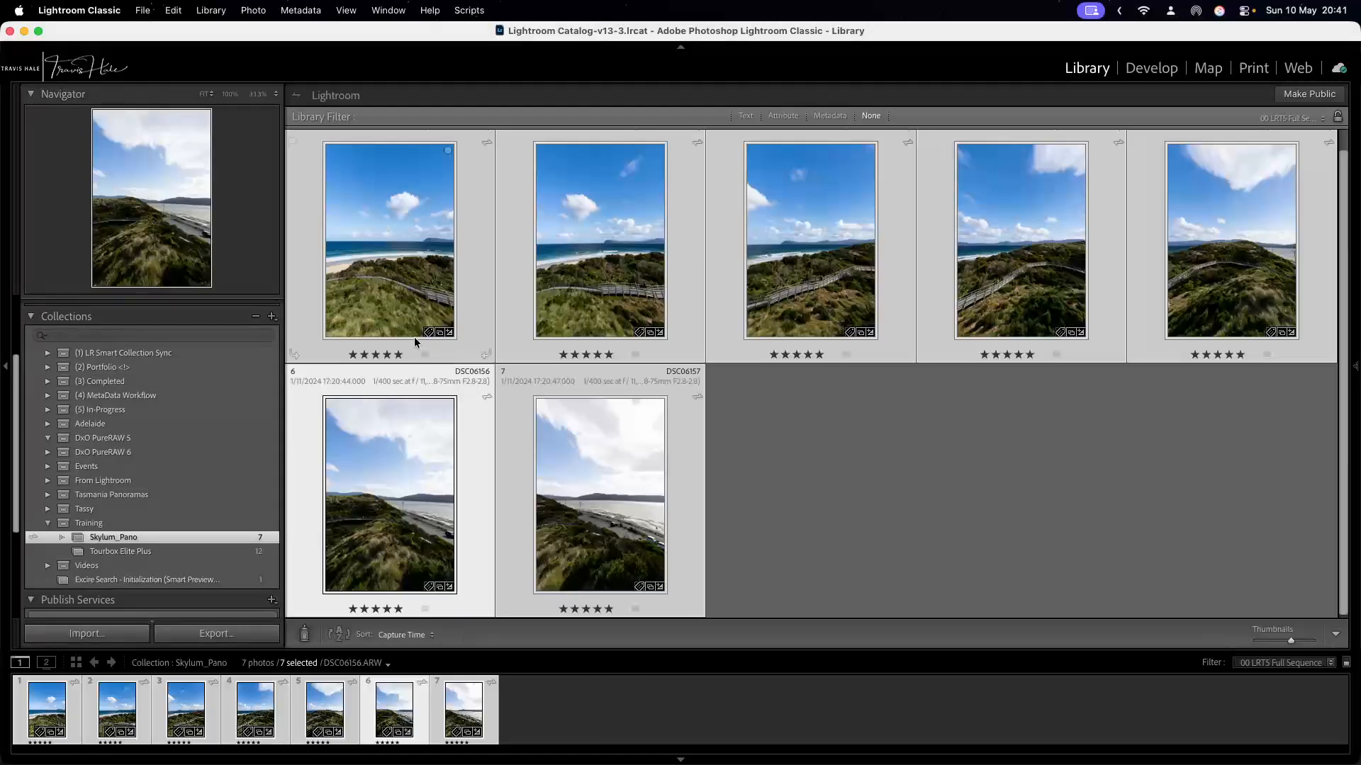
- Examine the seven coastal photos in Loupe view, going through the sequence from DSC06151 to DSC06157 and back
double_click(397, 283)
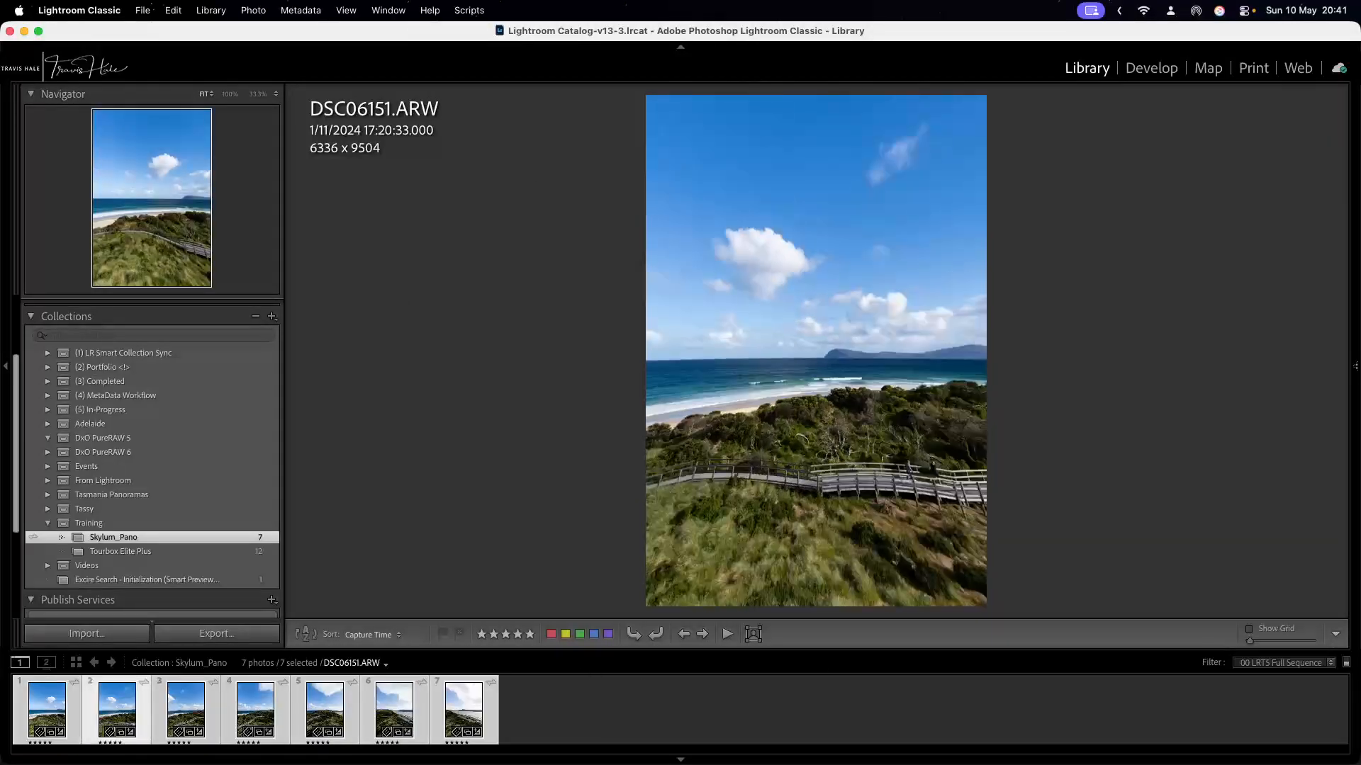
key("Right")
key("Right")
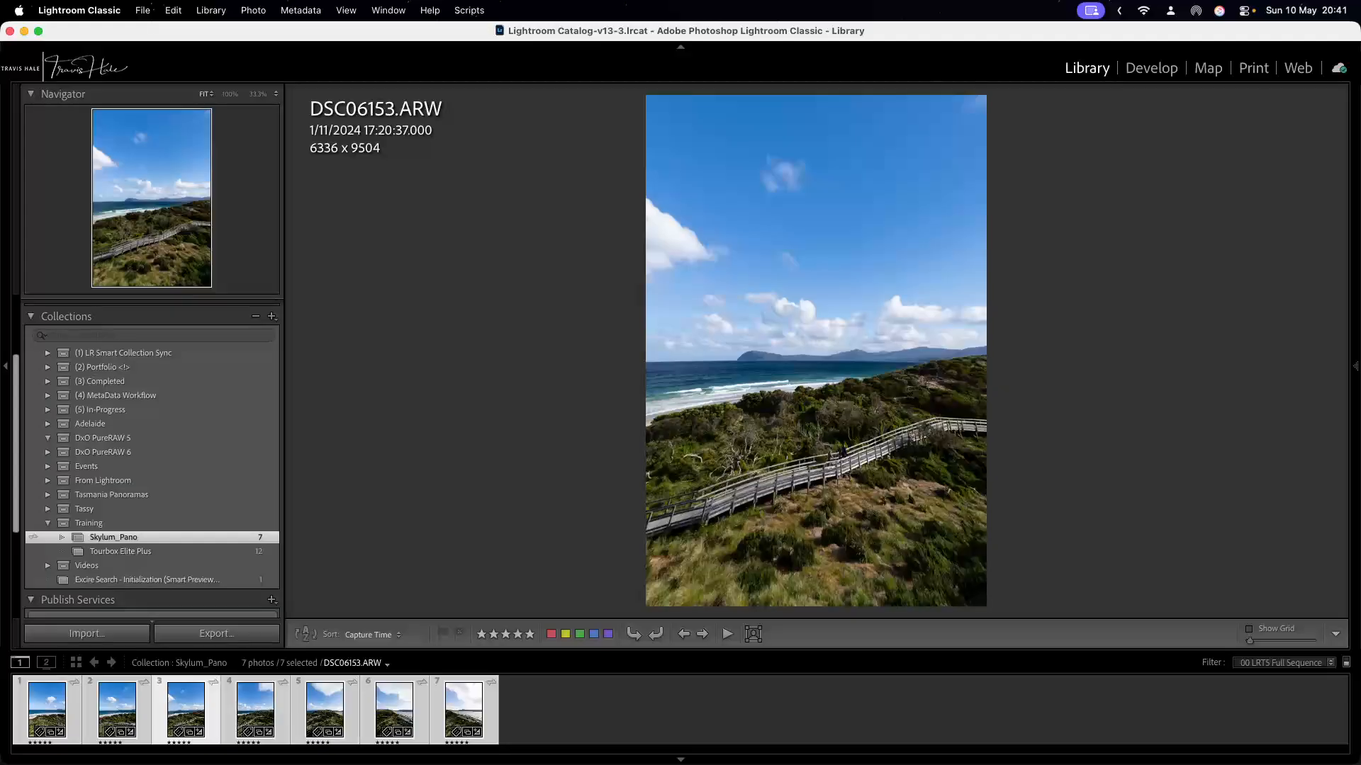
key("Right")
key("Right")
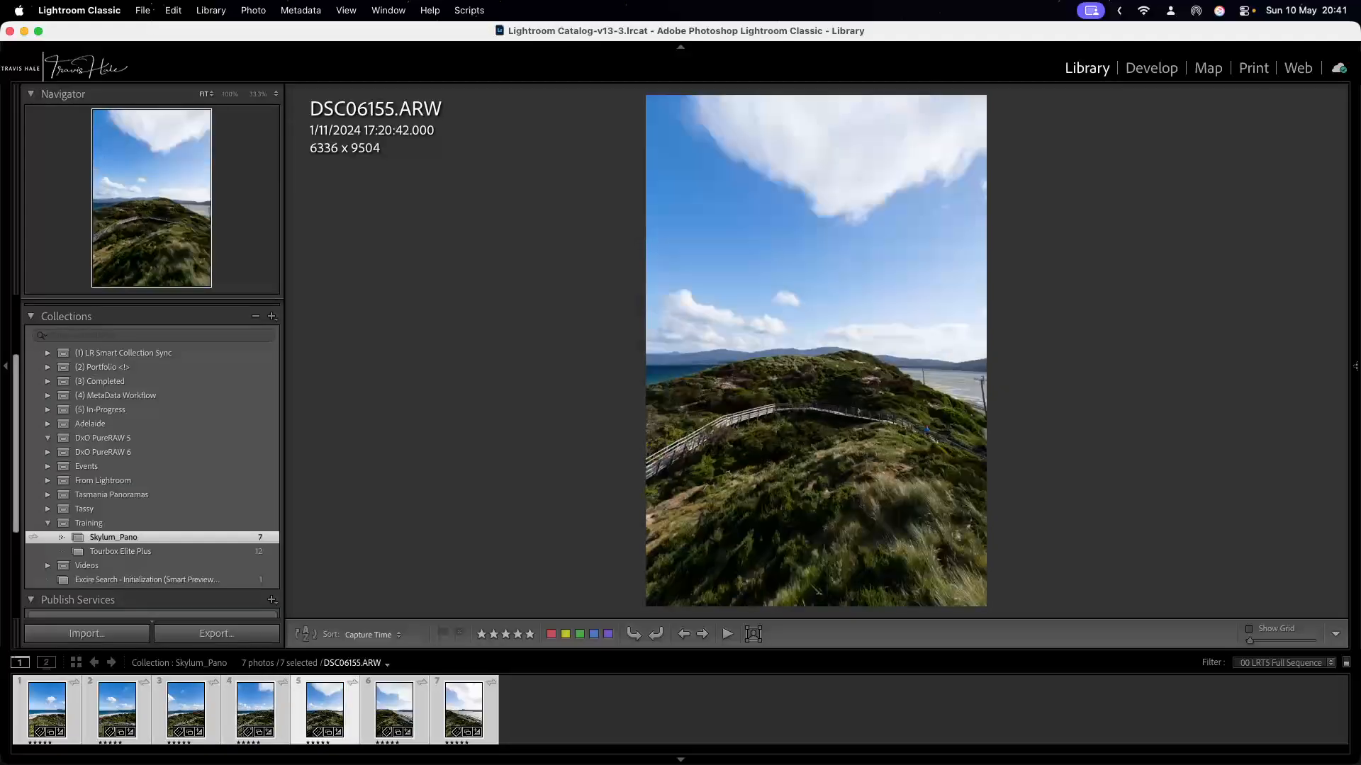
key("Right")
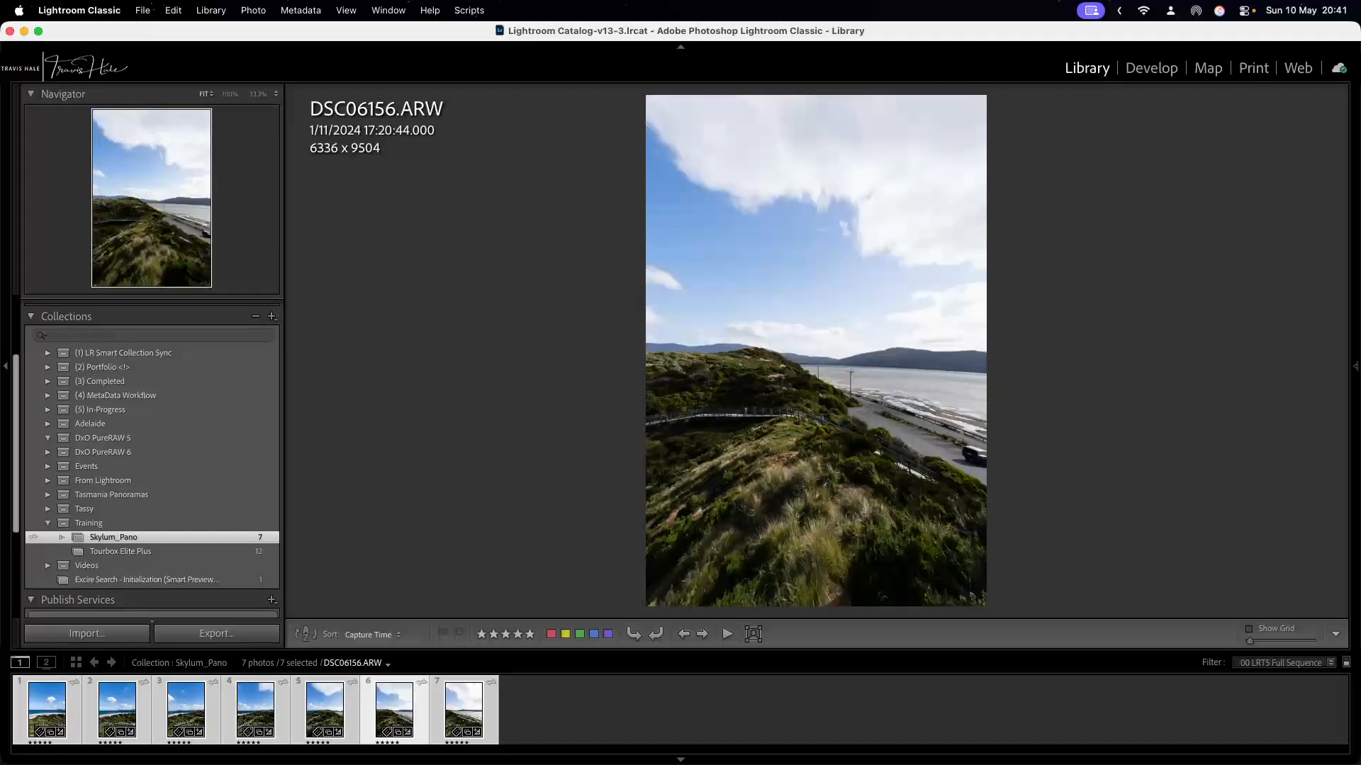
key("Right")
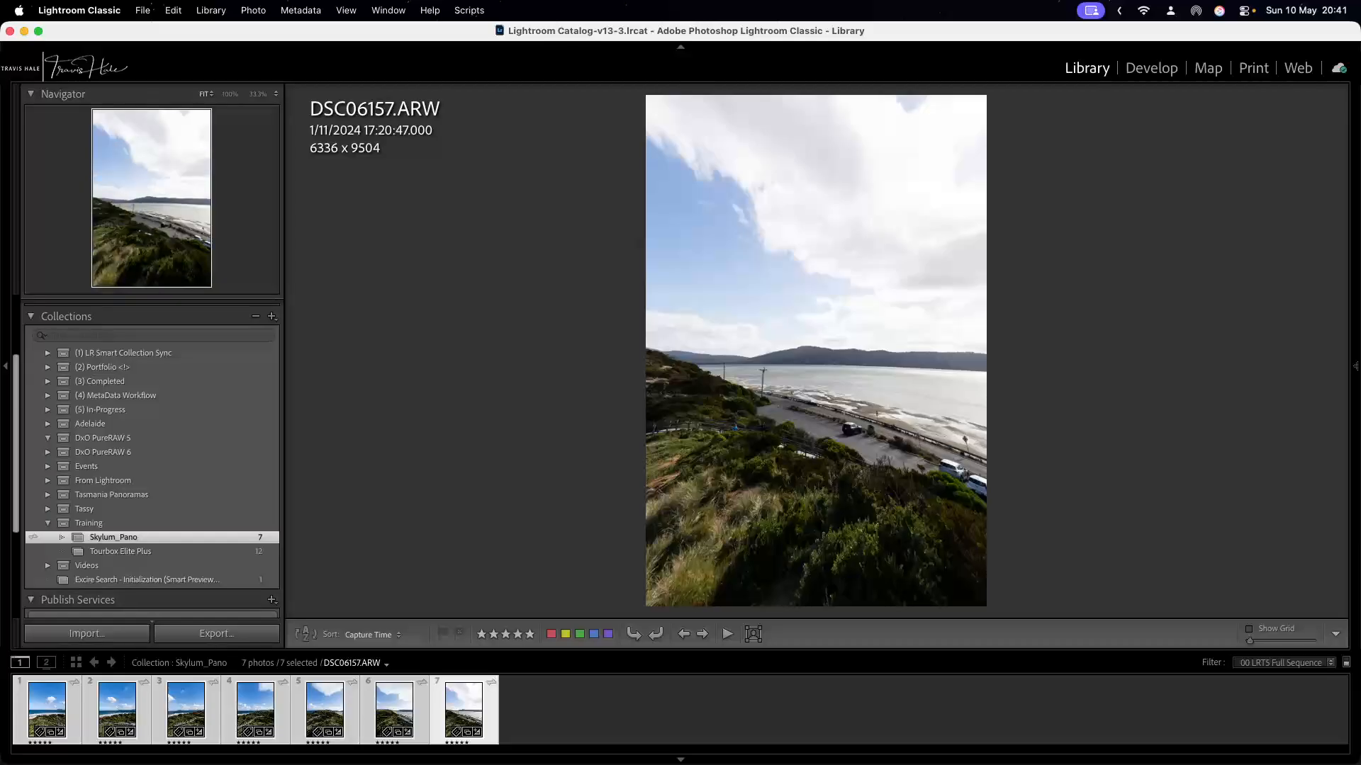
key("Left")
key("Left")
key("Left")
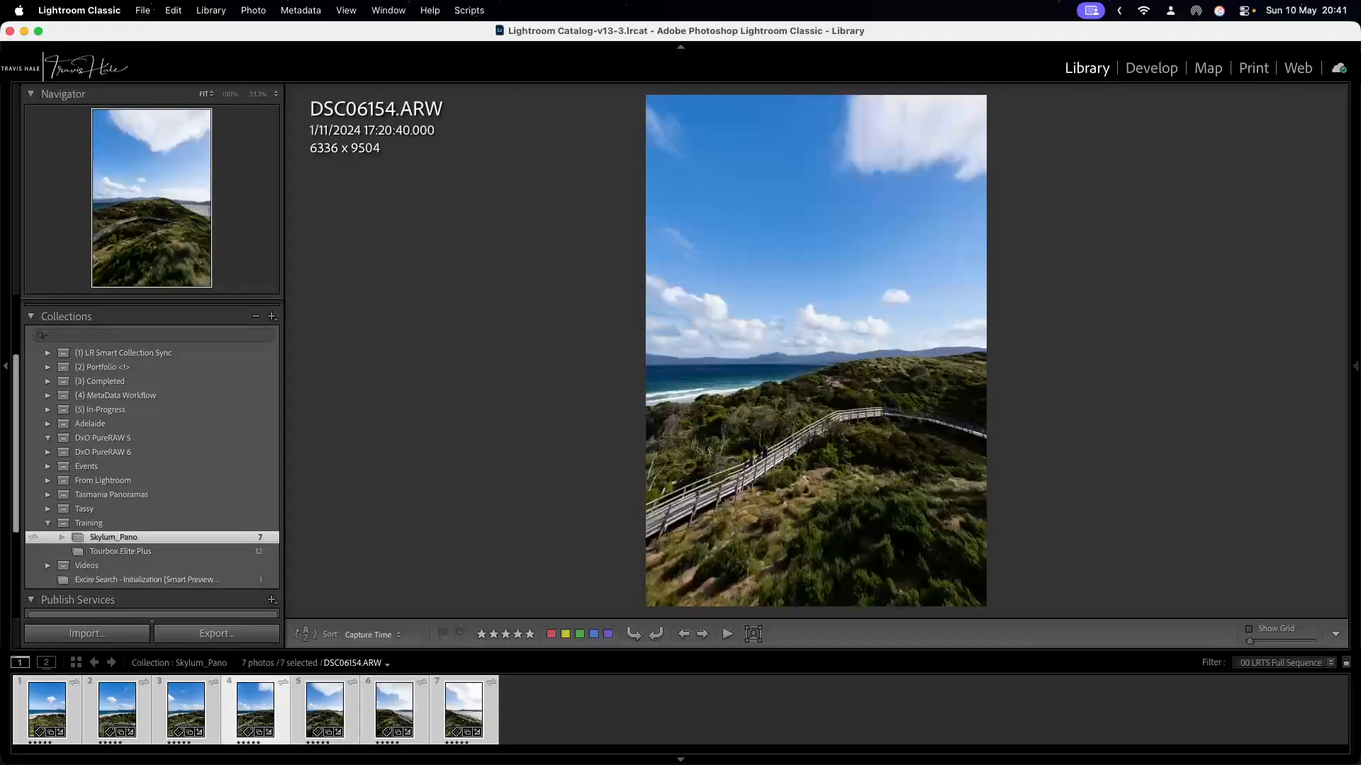
key("Left")
key("Left")
key("Left")
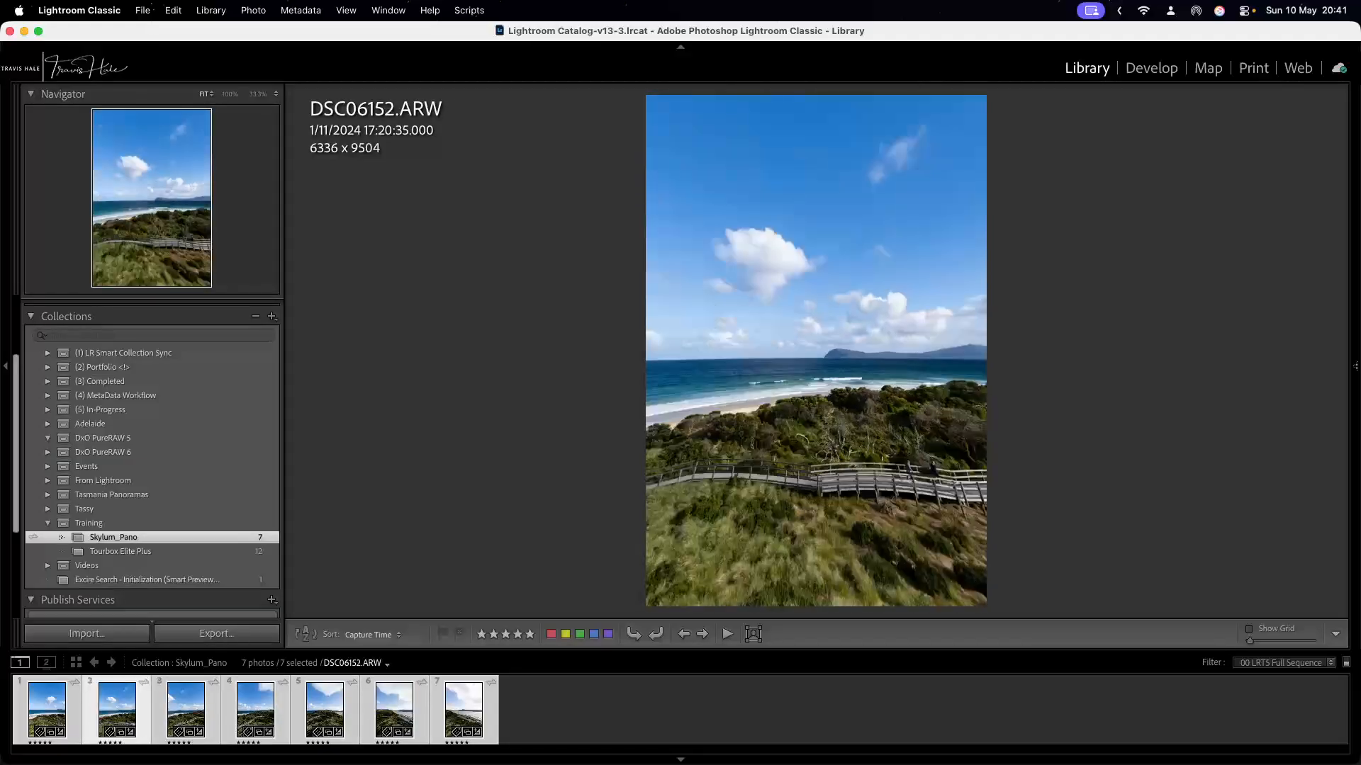
key("End")
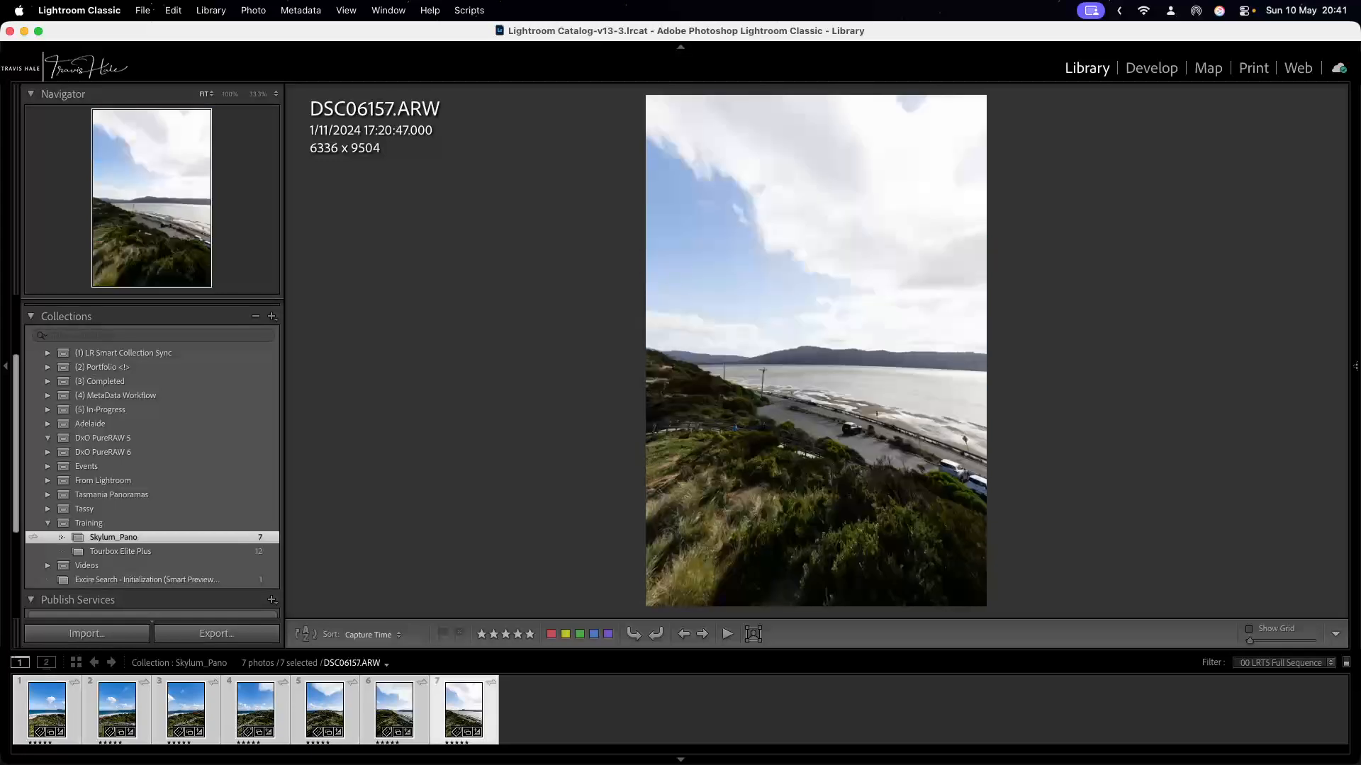
- Compare neighbouring frames of the sequence again, starting from DSC06151, to check how their content overlaps
key("Home")
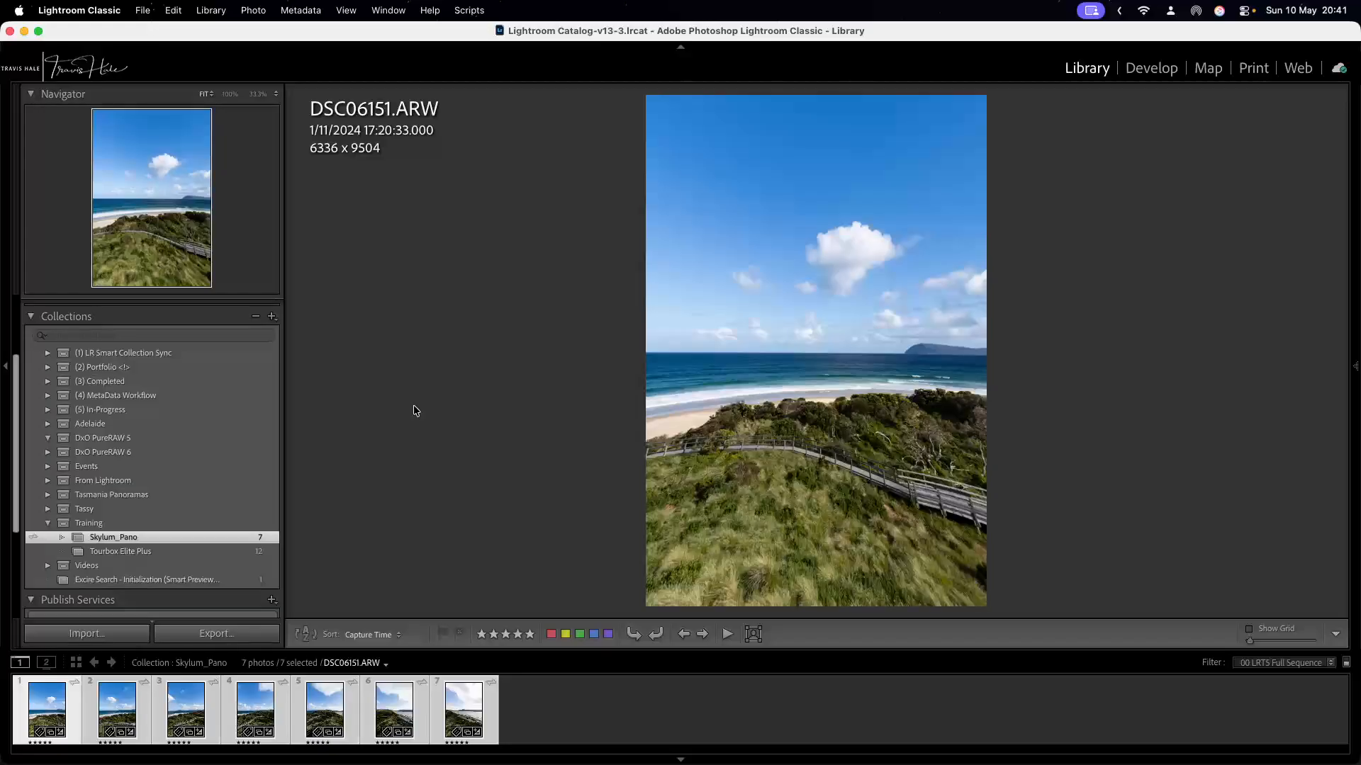
key("Right")
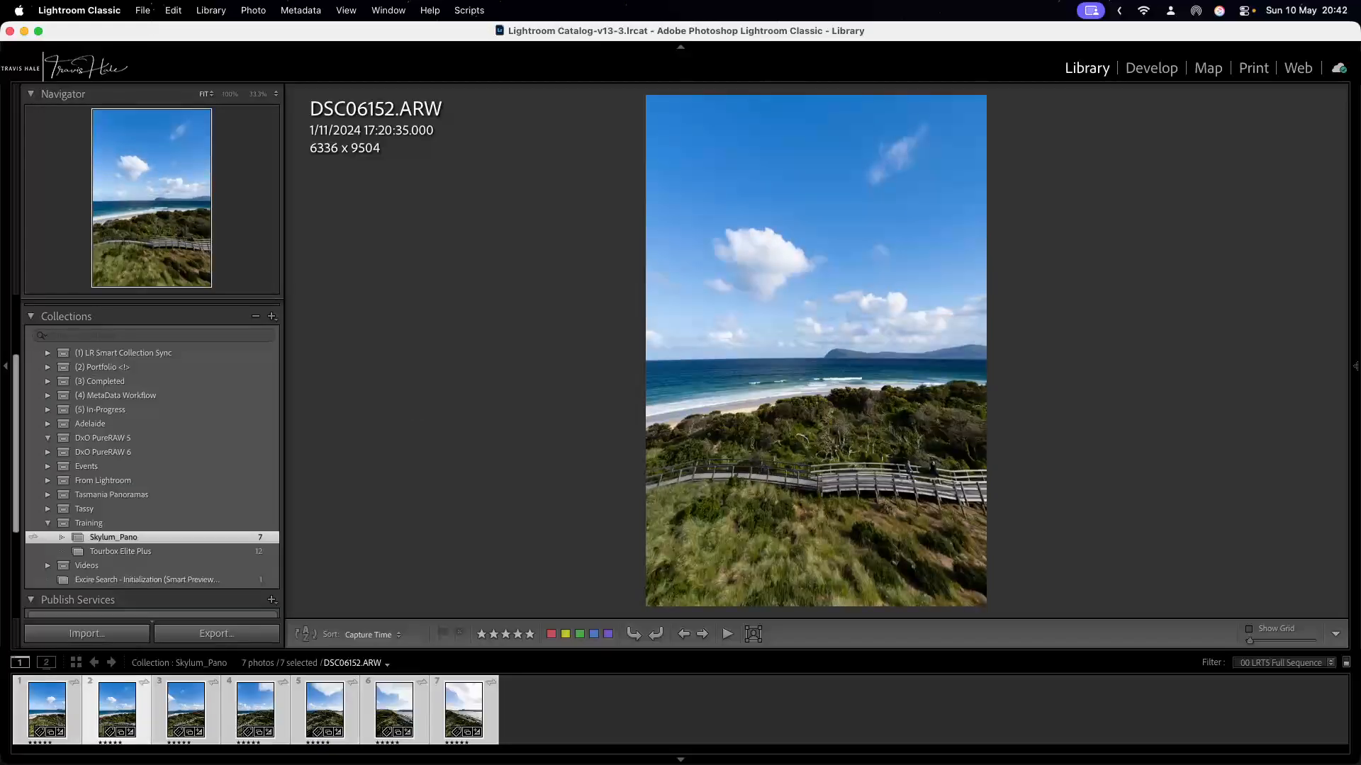
key("Right")
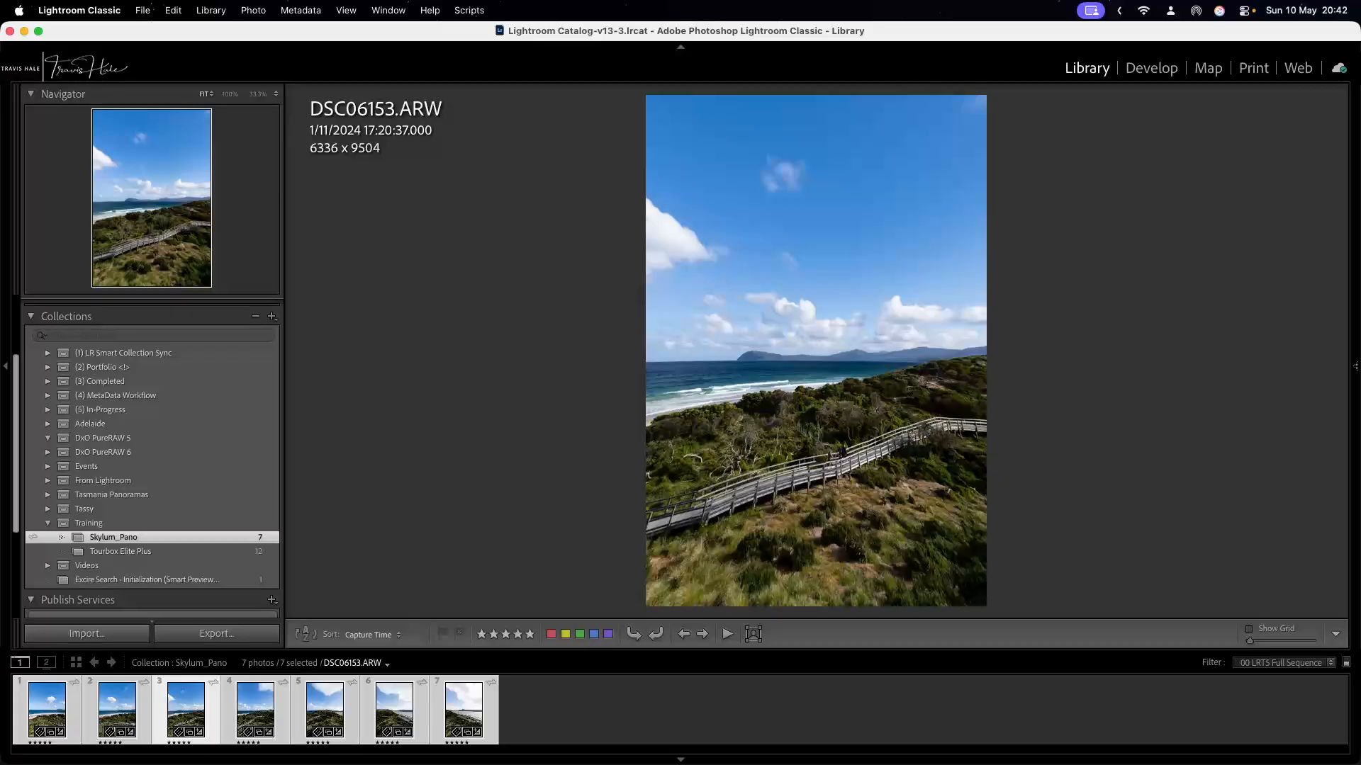
key("Right")
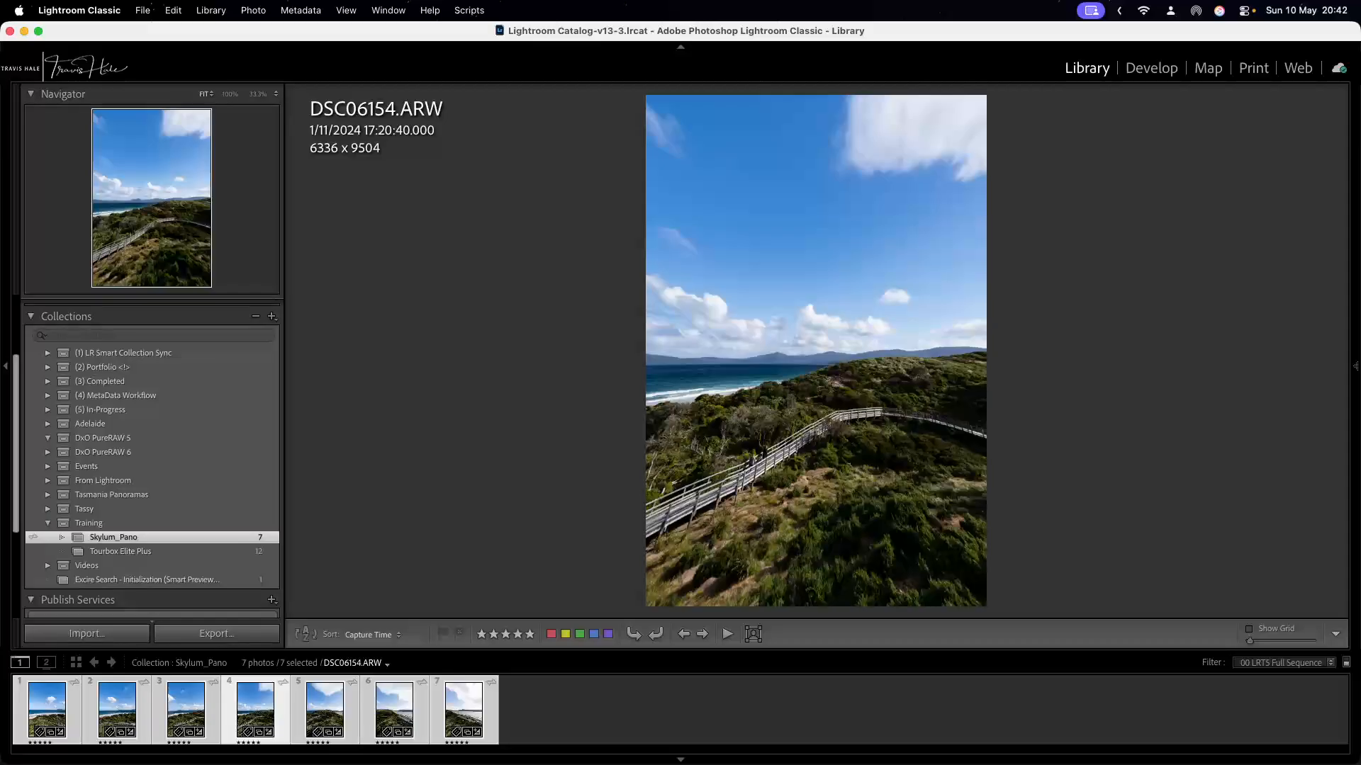
key("Left")
key("Left")
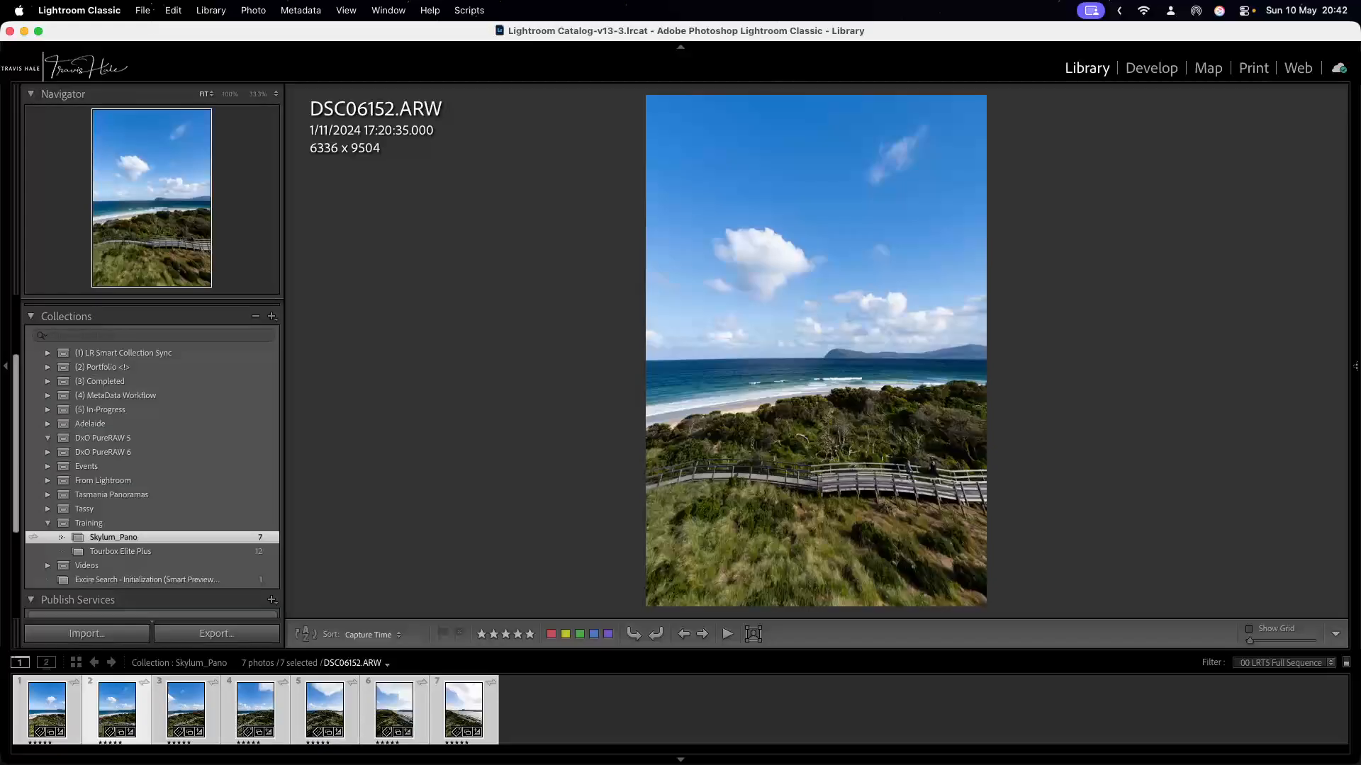
key("Right")
key("Right")
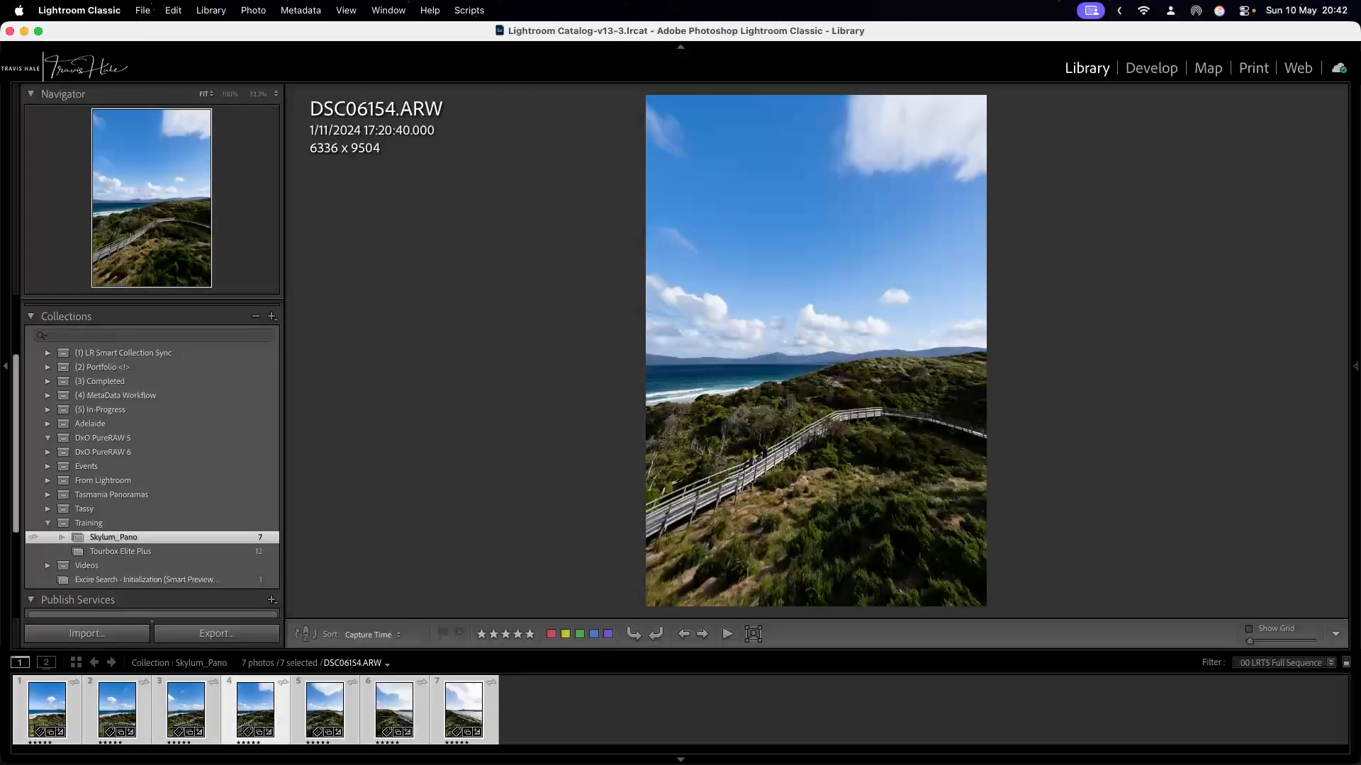
key("Right")
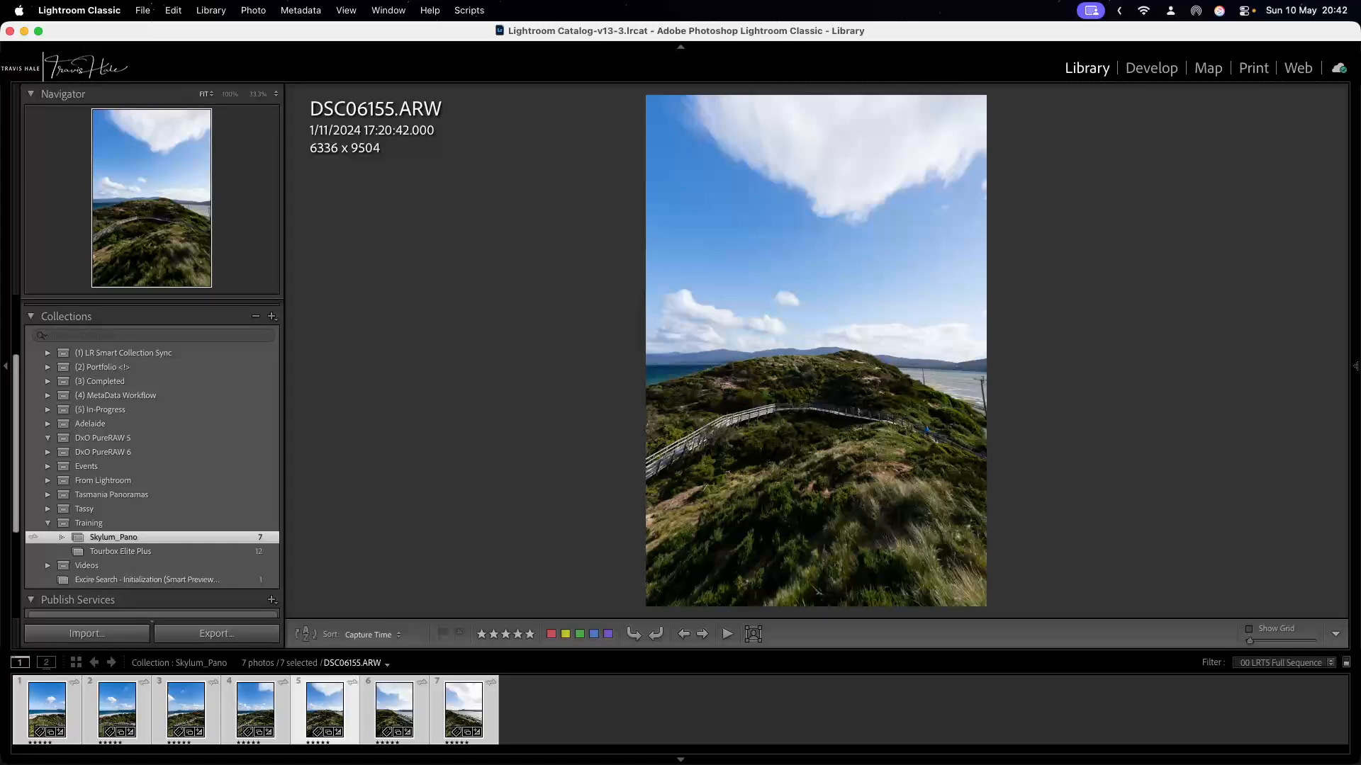
key("Right")
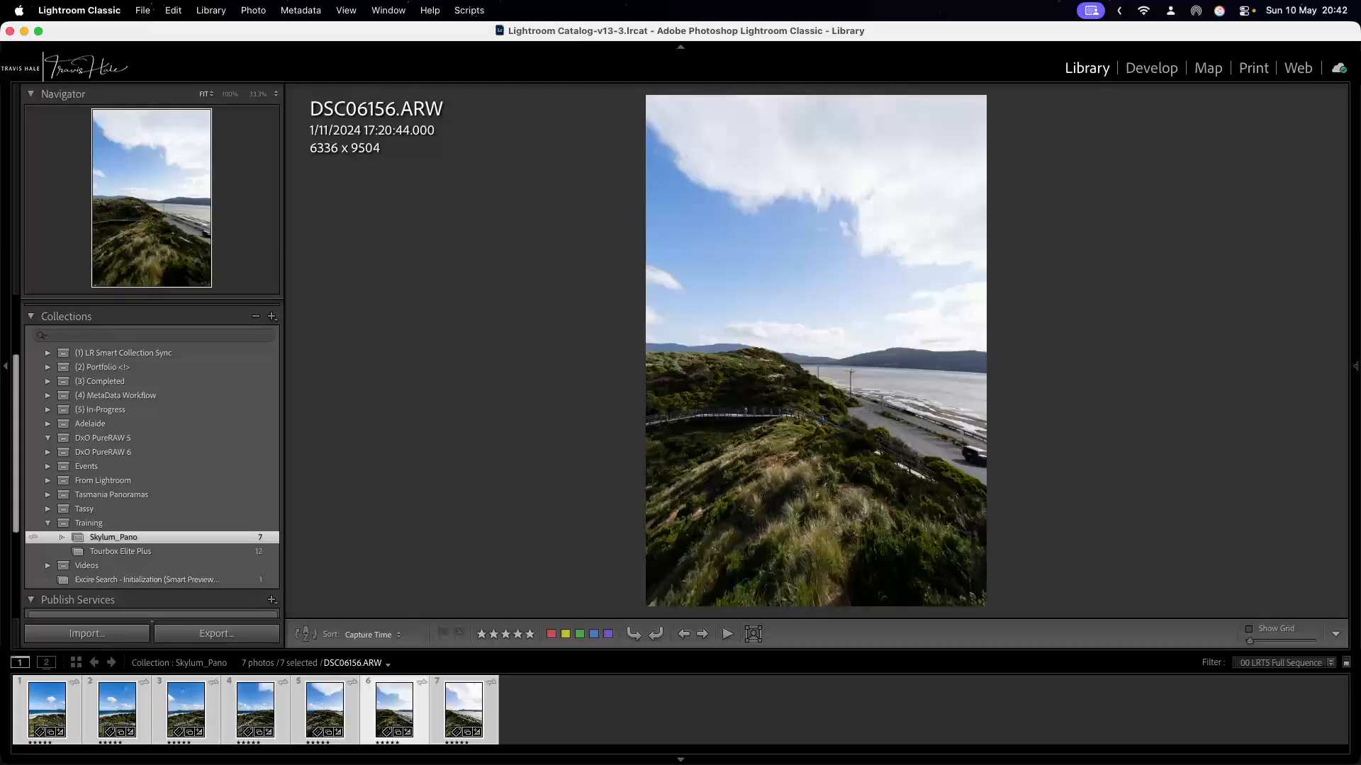
key("Right")
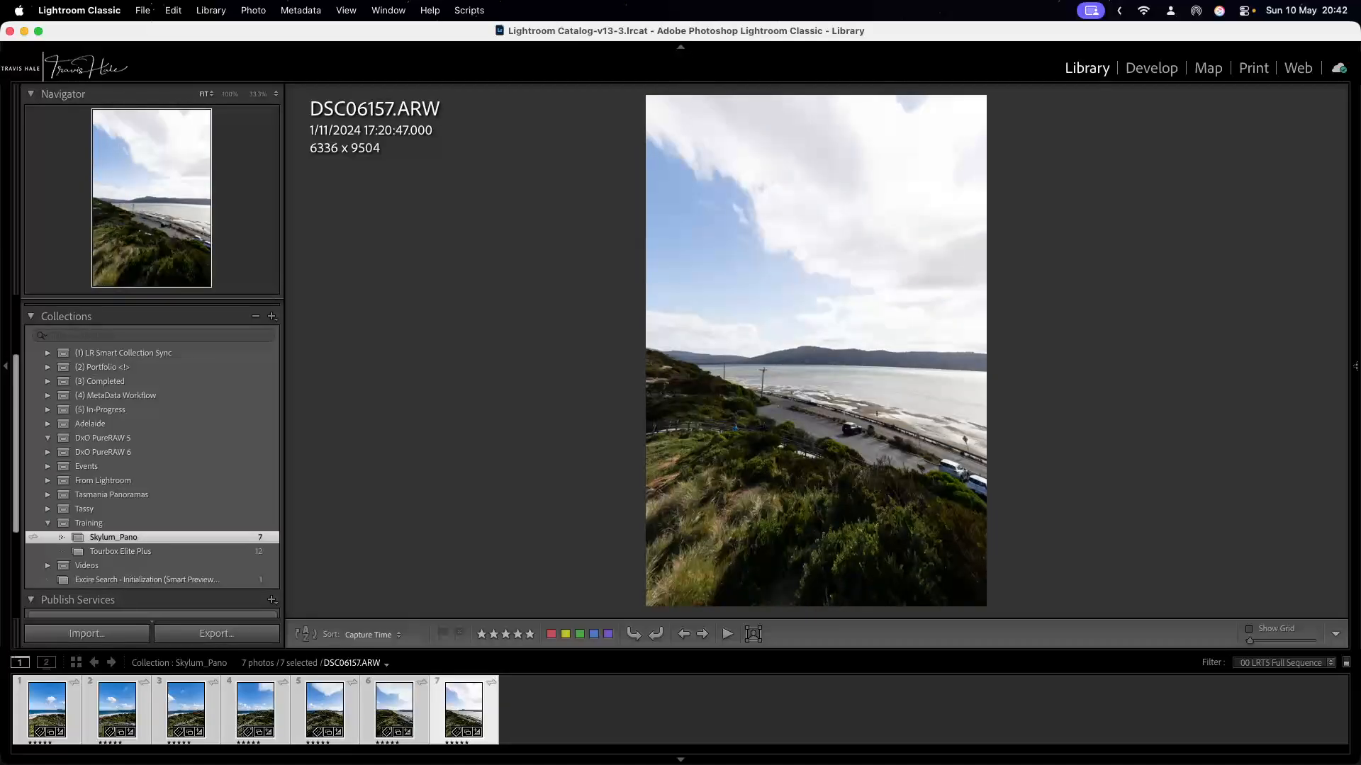
key("Left")
key("Left")
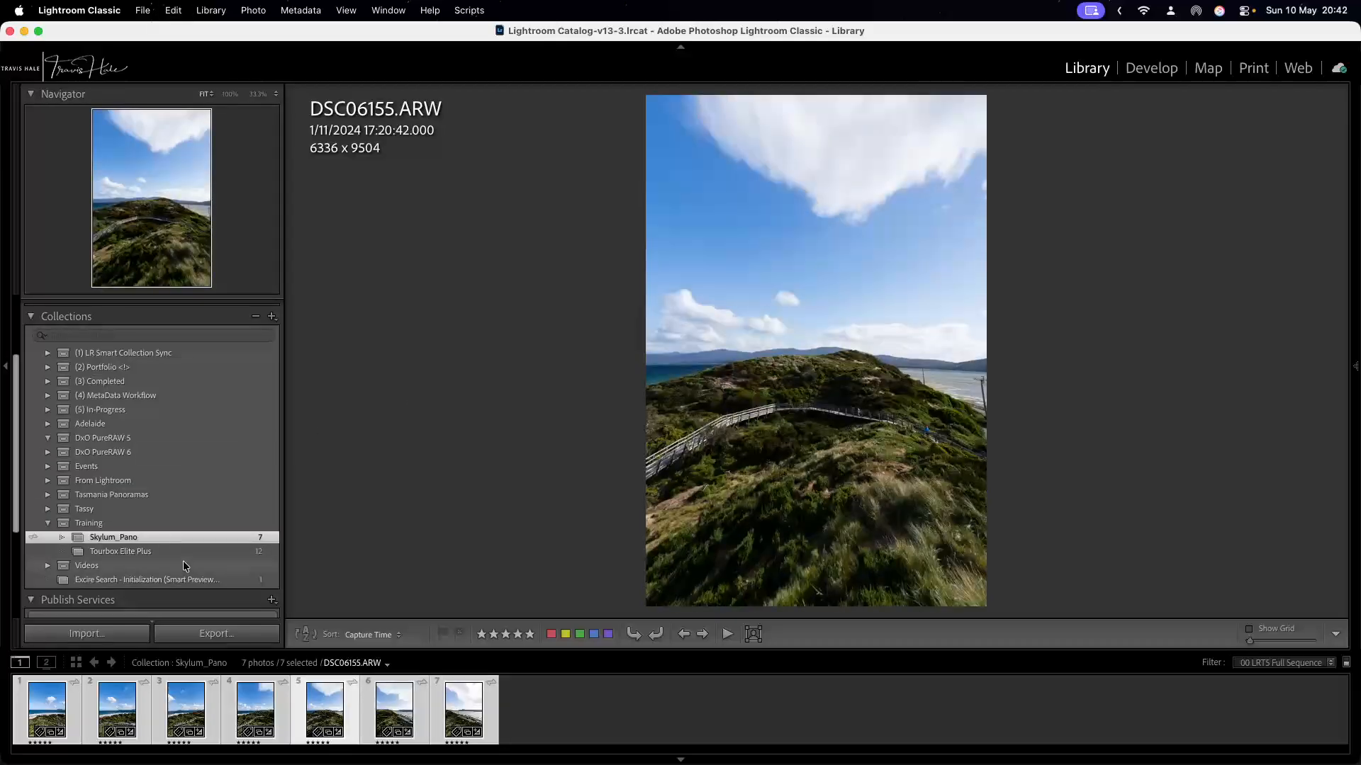
- Send the seven selected photos from Lightroom Classic to Luminar Neo for panorama stitching
right_click(184, 722)
mouse_move(213, 650)
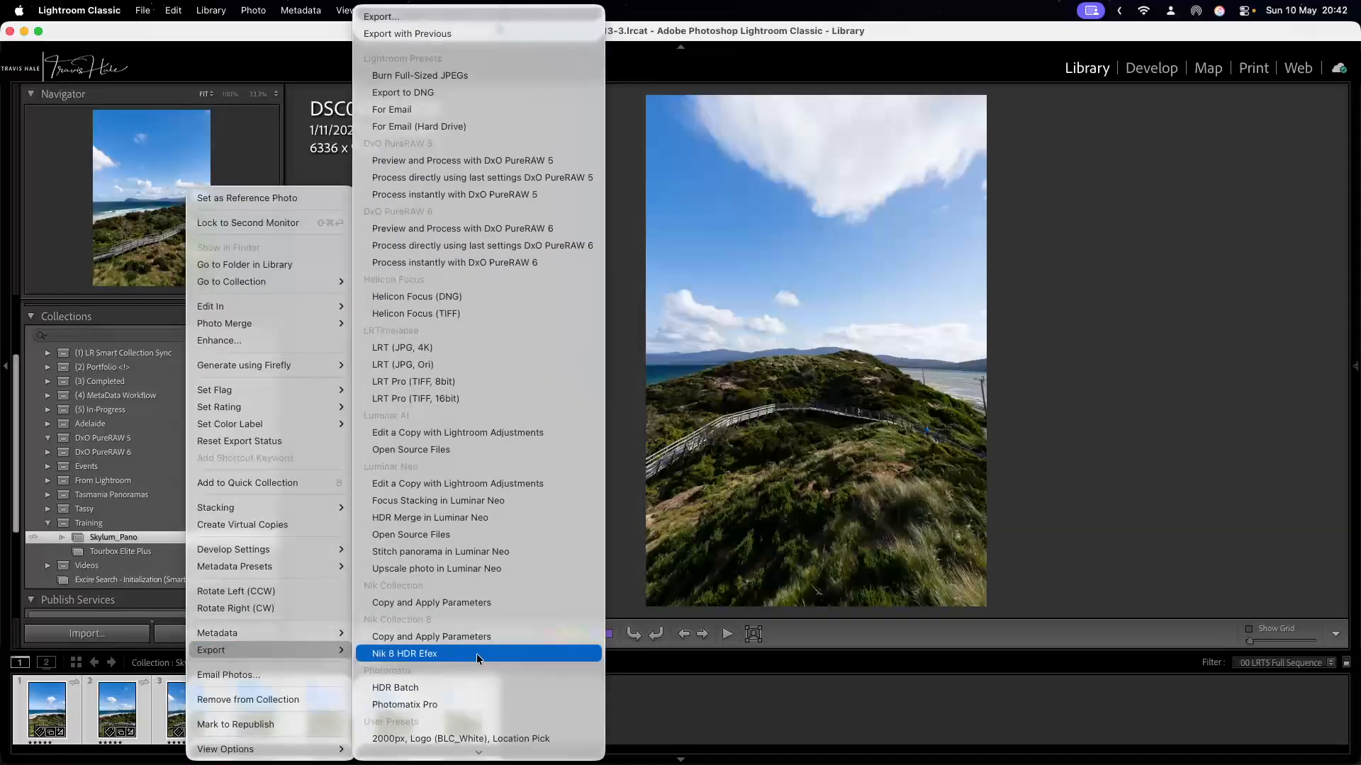
left_click(480, 552)
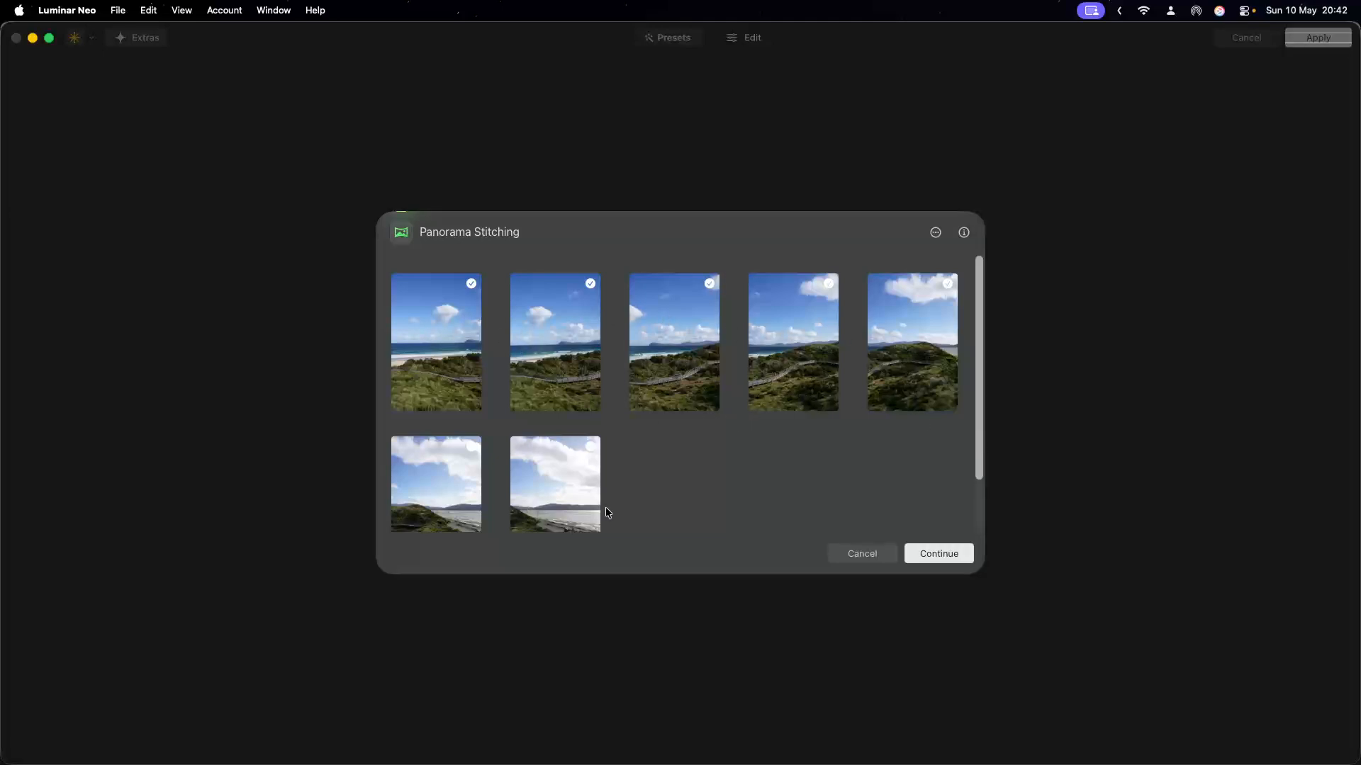
- Stitch all seven frames into a panorama, accept the suggested projection and crop, and save it
left_click(921, 554)
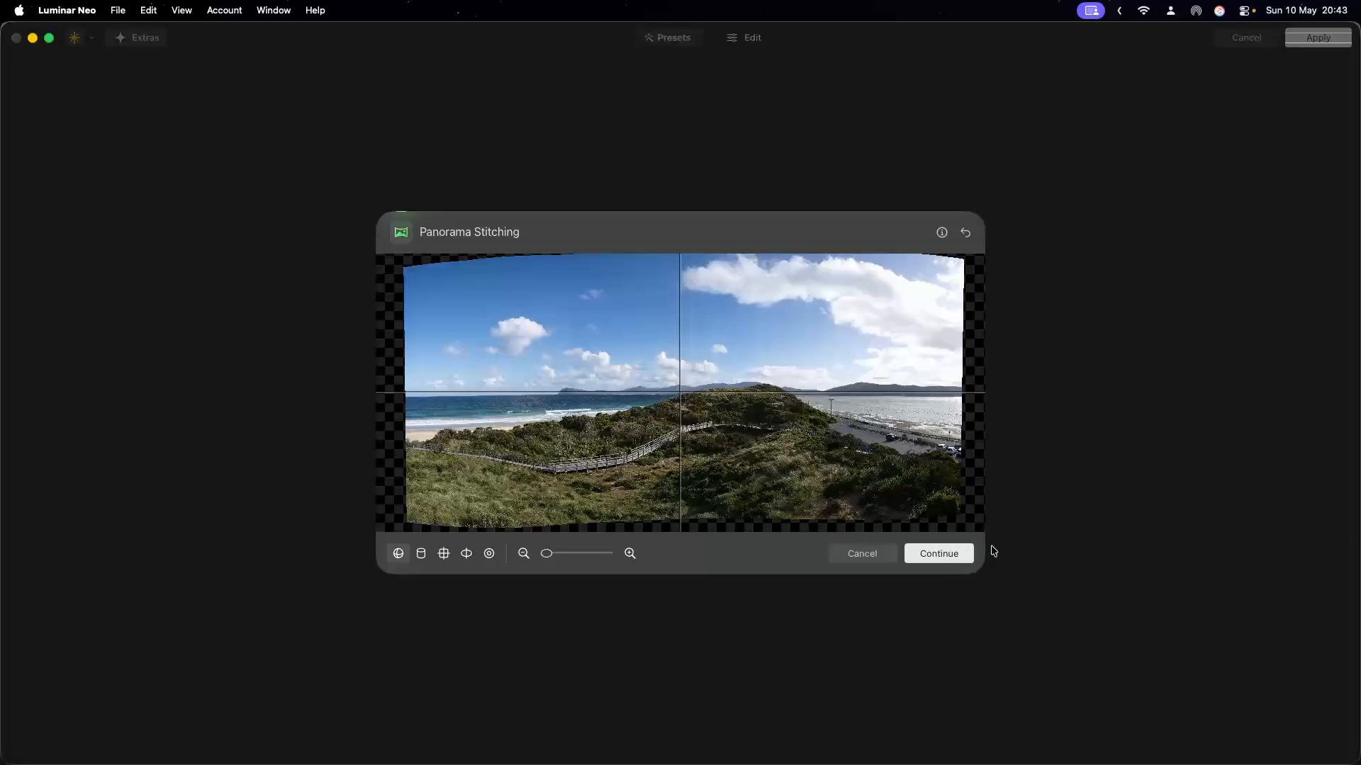
left_click(948, 557)
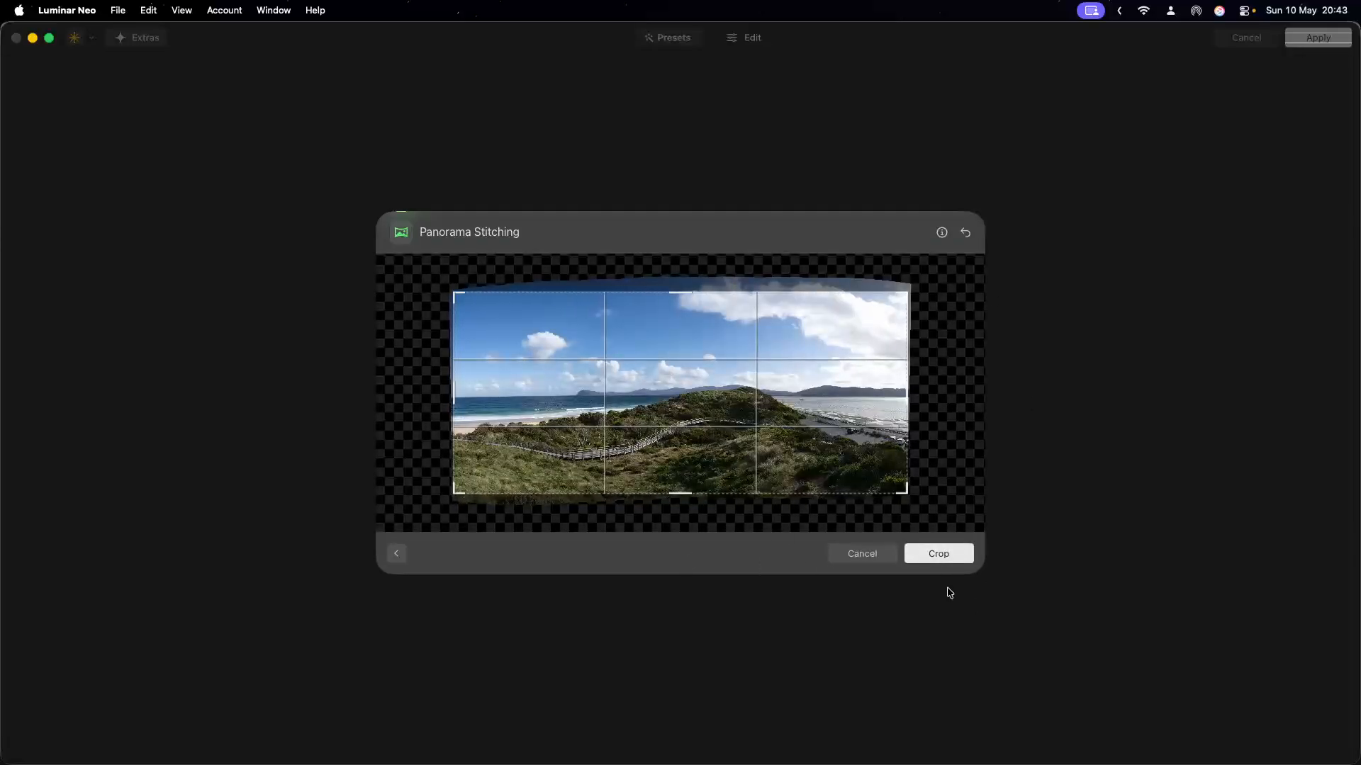
left_click(947, 557)
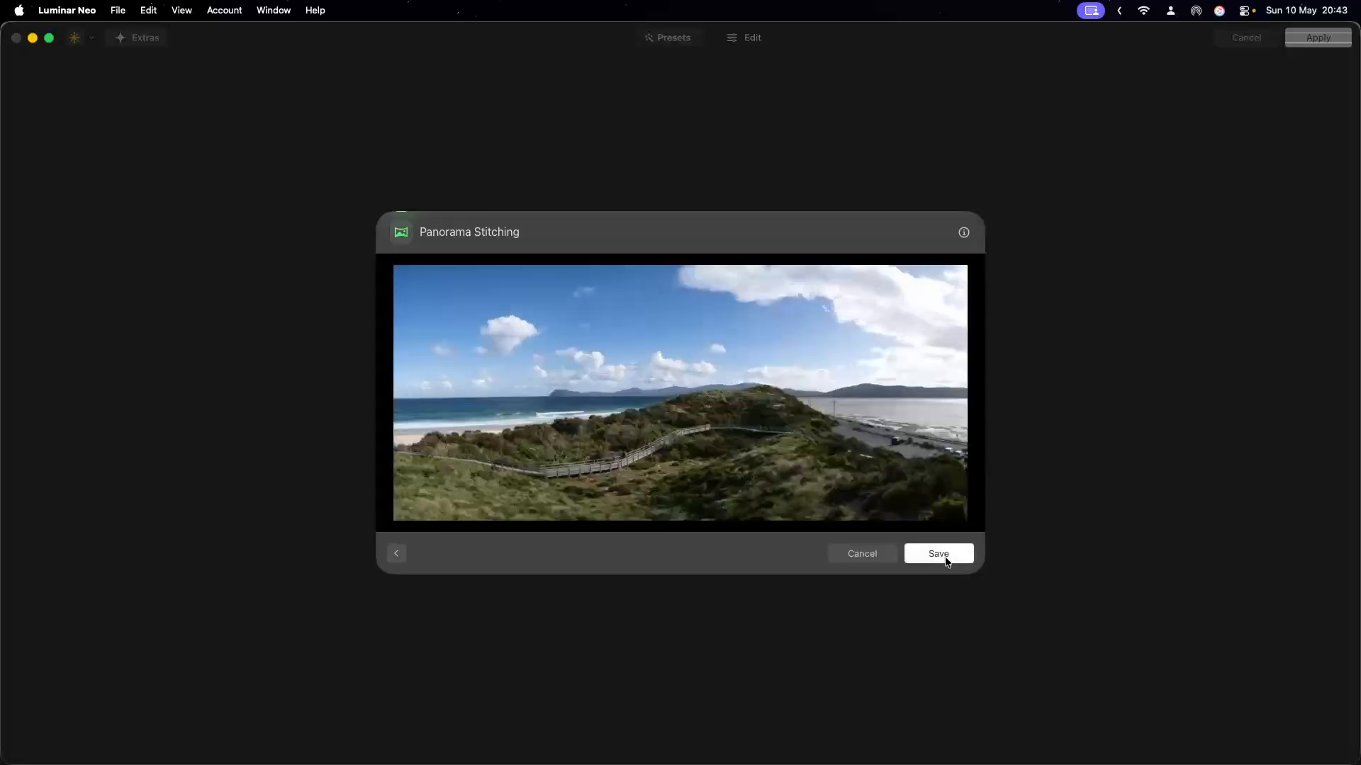
left_click(945, 556)
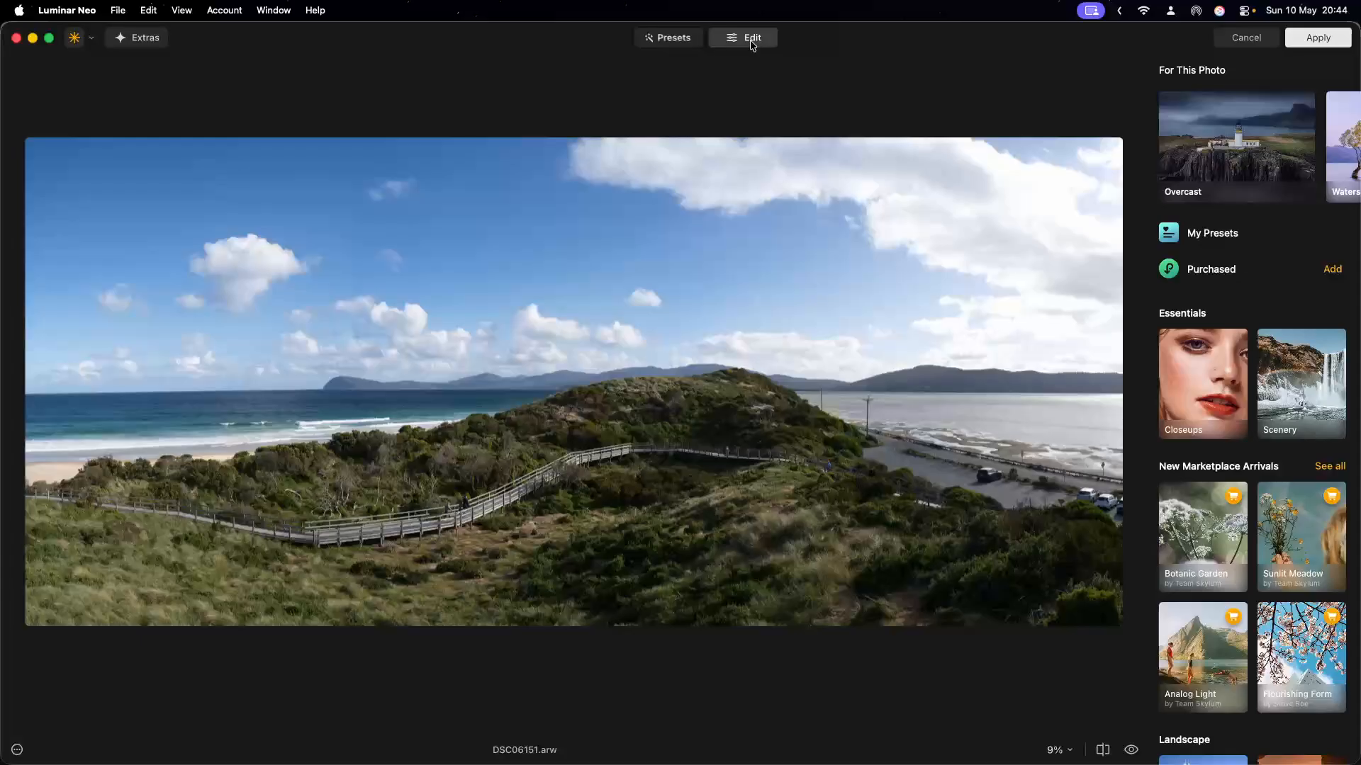
- Enhance the panorama with Accent 41 and Sky Enhancer 17, and set the Structure amount to 19
left_click(751, 39)
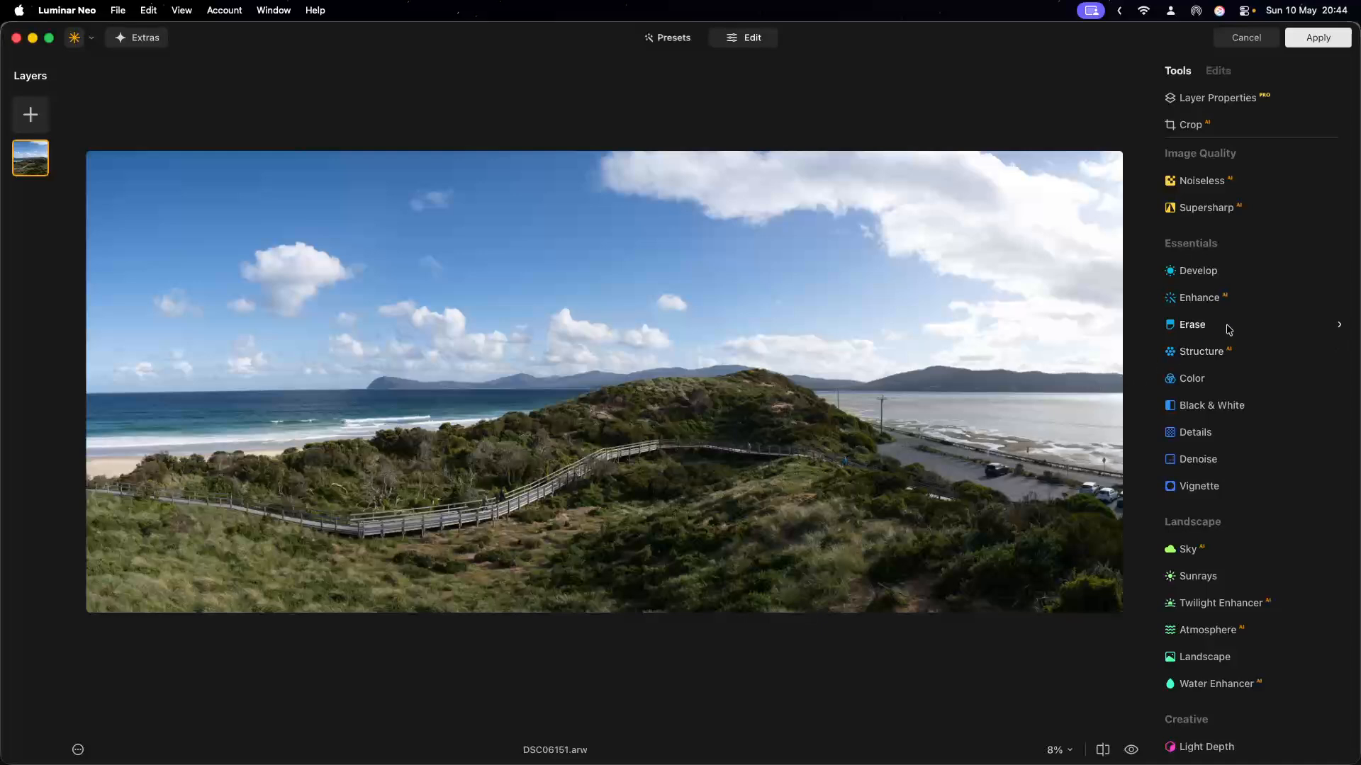
left_click(1246, 305)
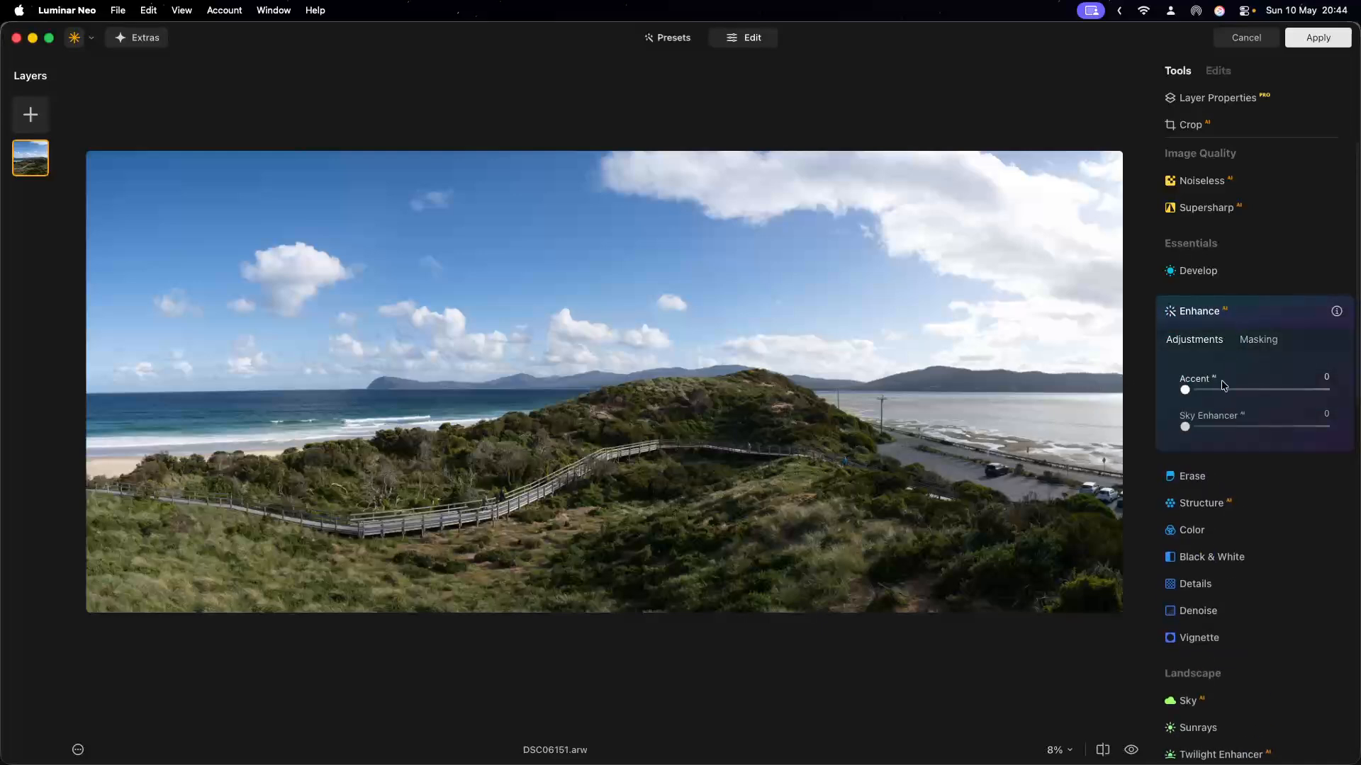
left_click_drag(1183, 390, 1246, 393)
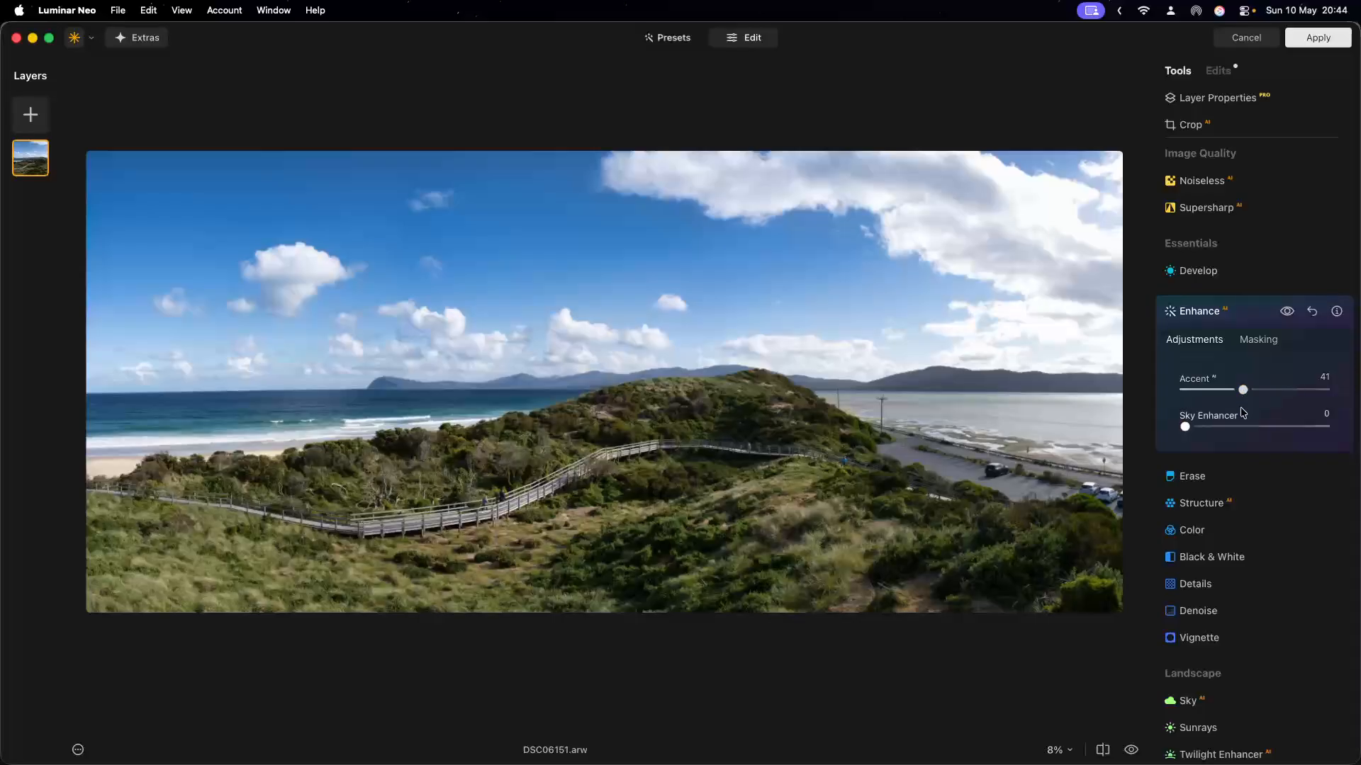
left_click_drag(1185, 427, 1210, 424)
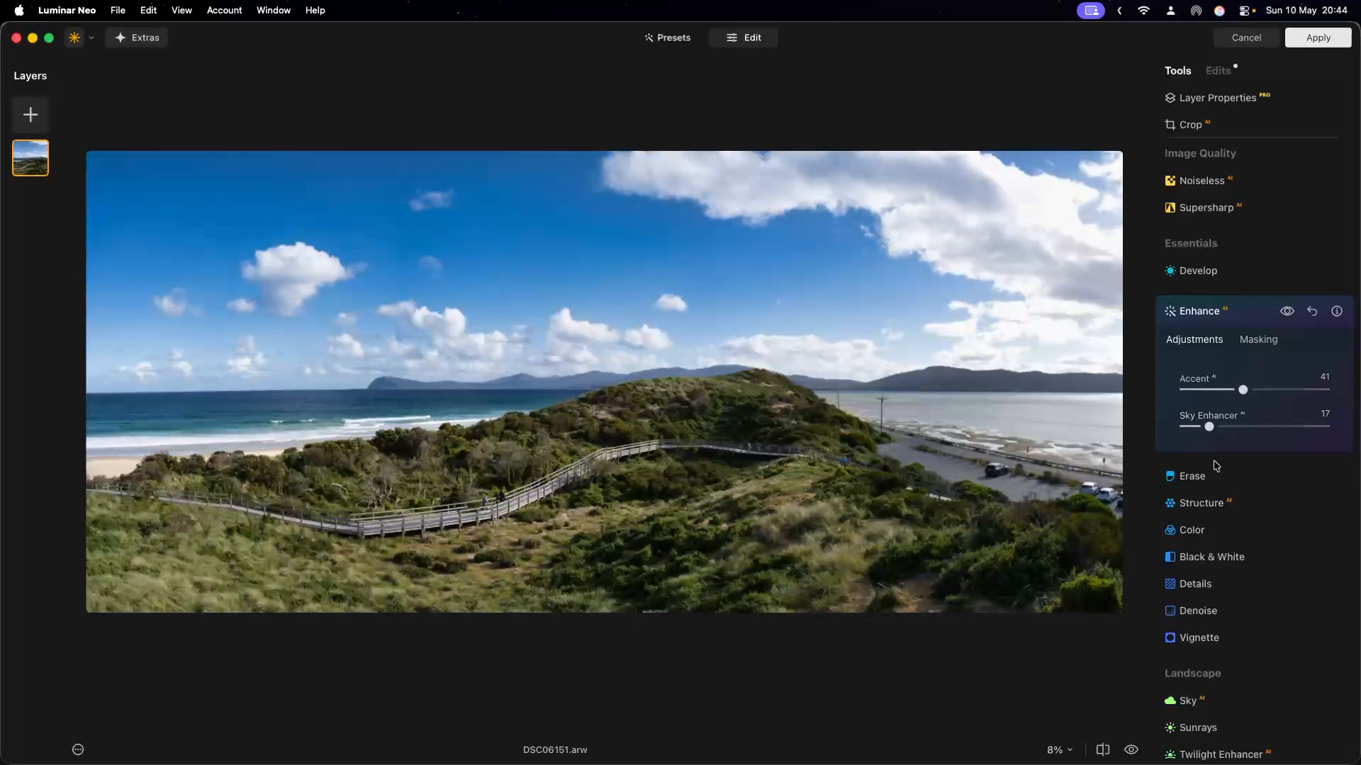
left_click(1205, 503)
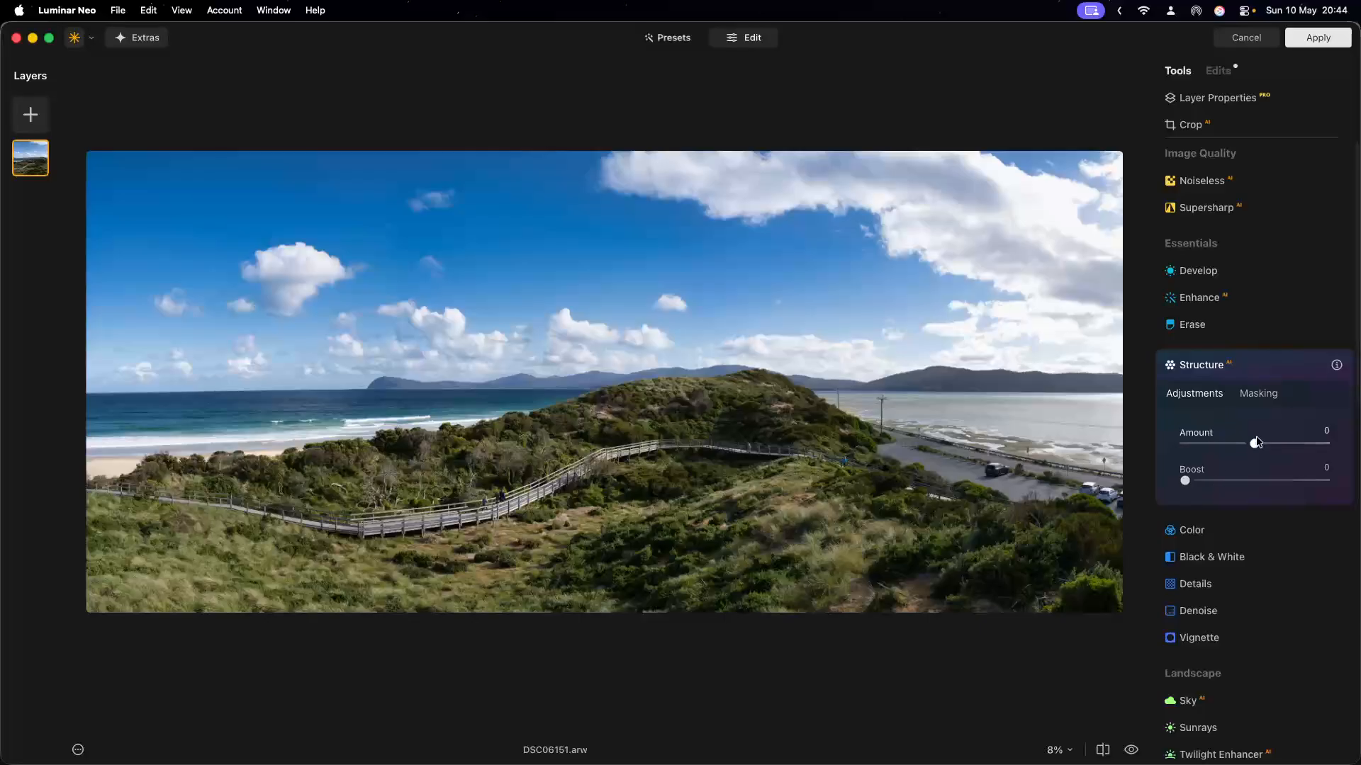
left_click_drag(1255, 444, 1270, 445)
- Try adjusting the Water Enhancer amount on the panorama's sea areas
scroll(1241, 526, "down", 5)
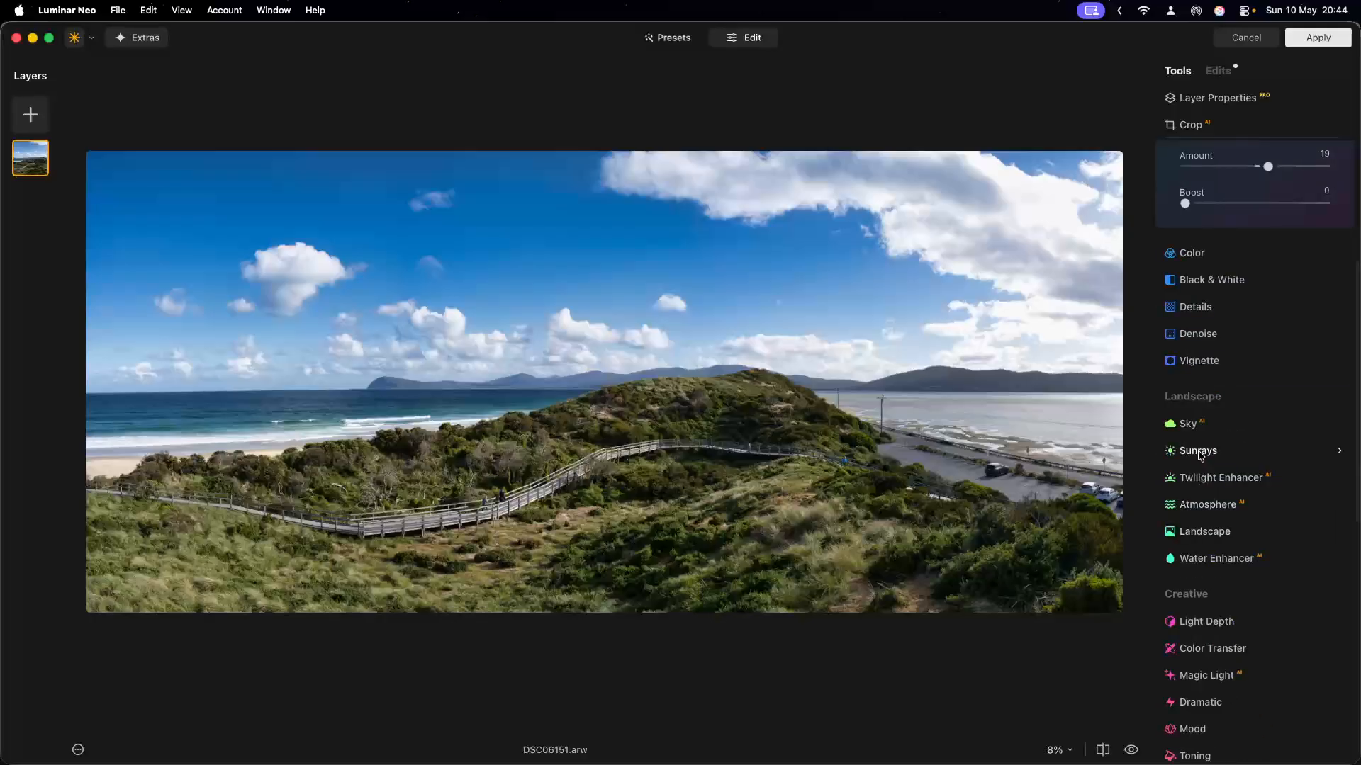
left_click(1228, 564)
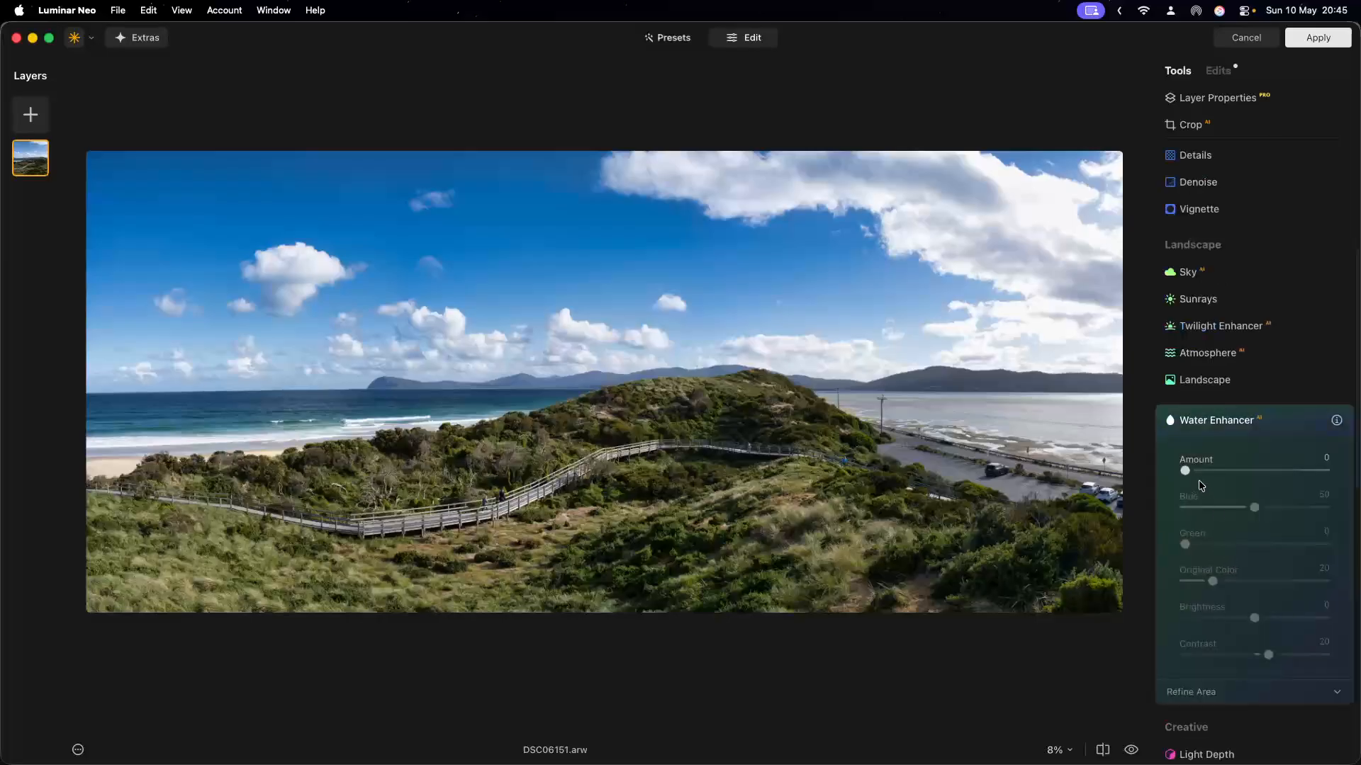
left_click_drag(1187, 470, 1129, 465)
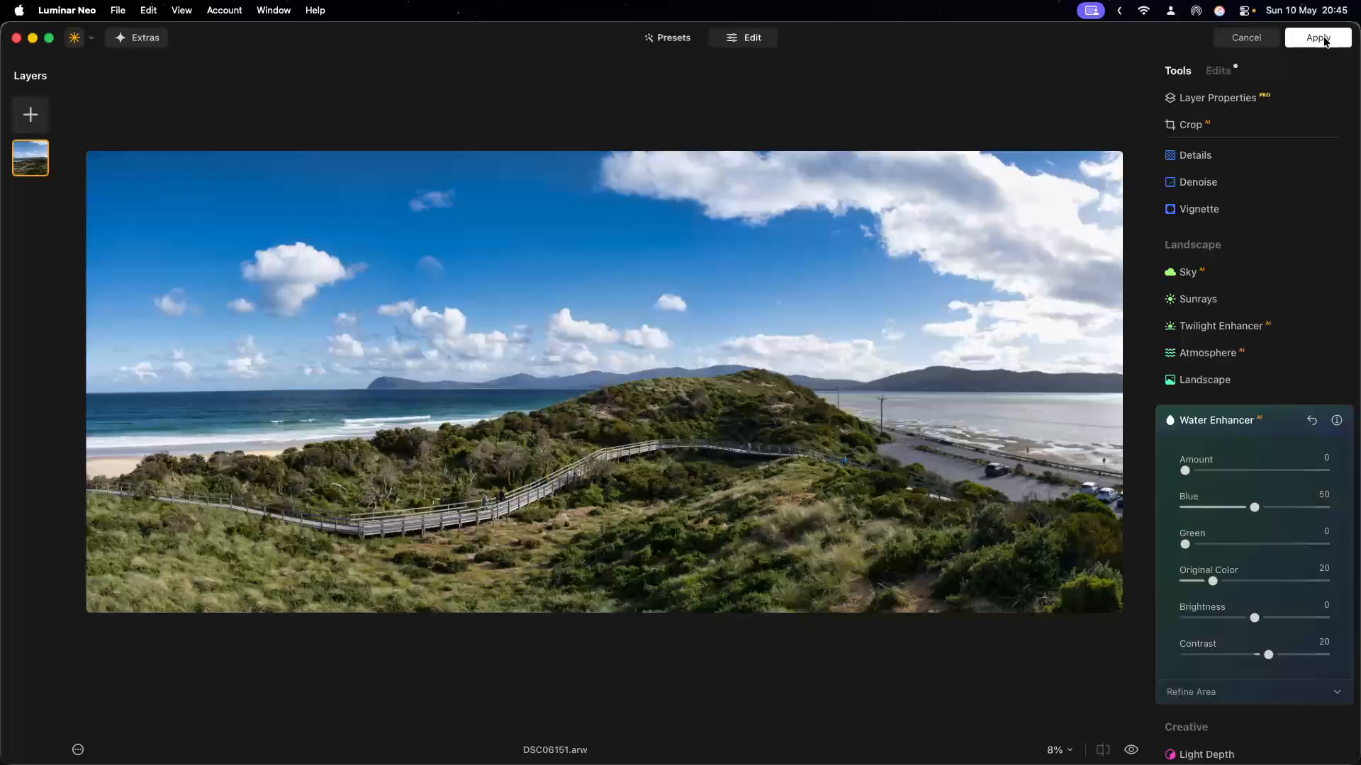
scroll(1242, 283, "down", 1)
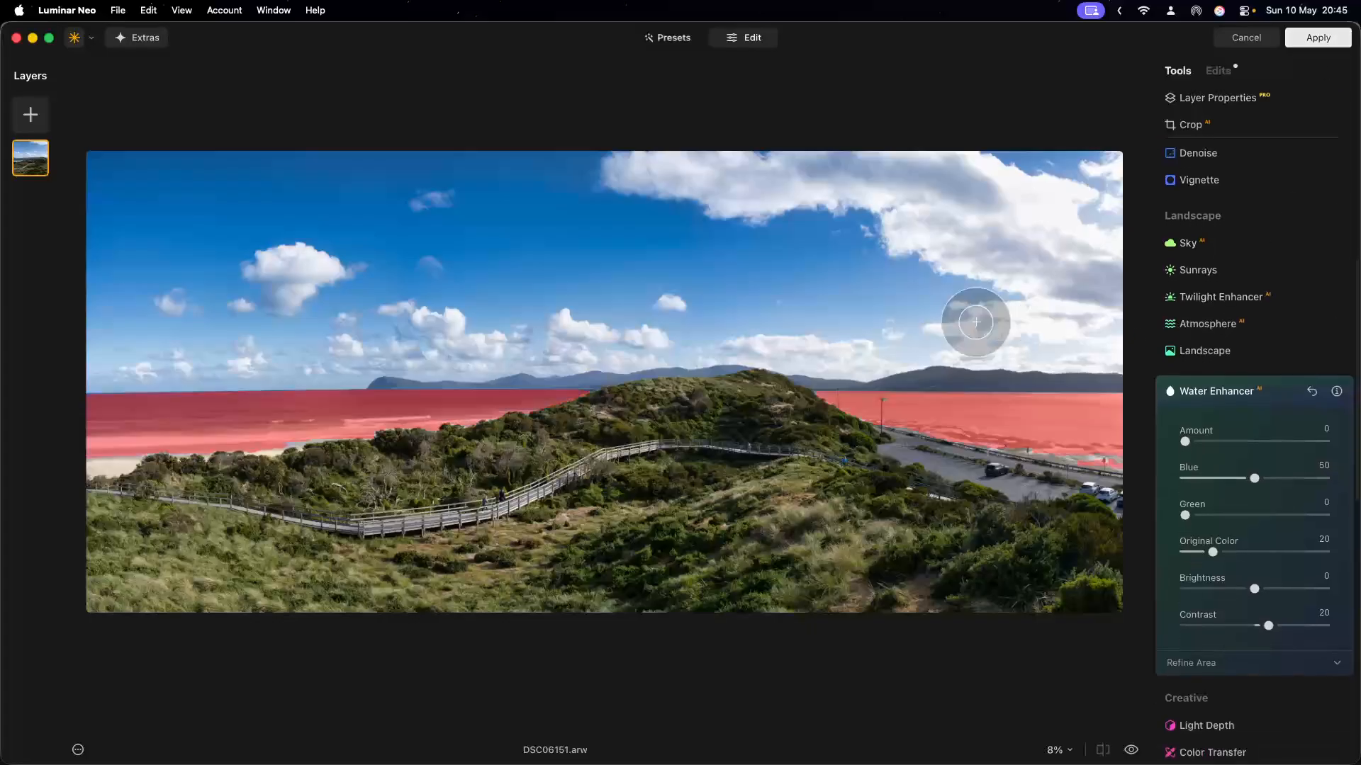
scroll(984, 323, "up", 5)
scroll(708, 349, "down", 4)
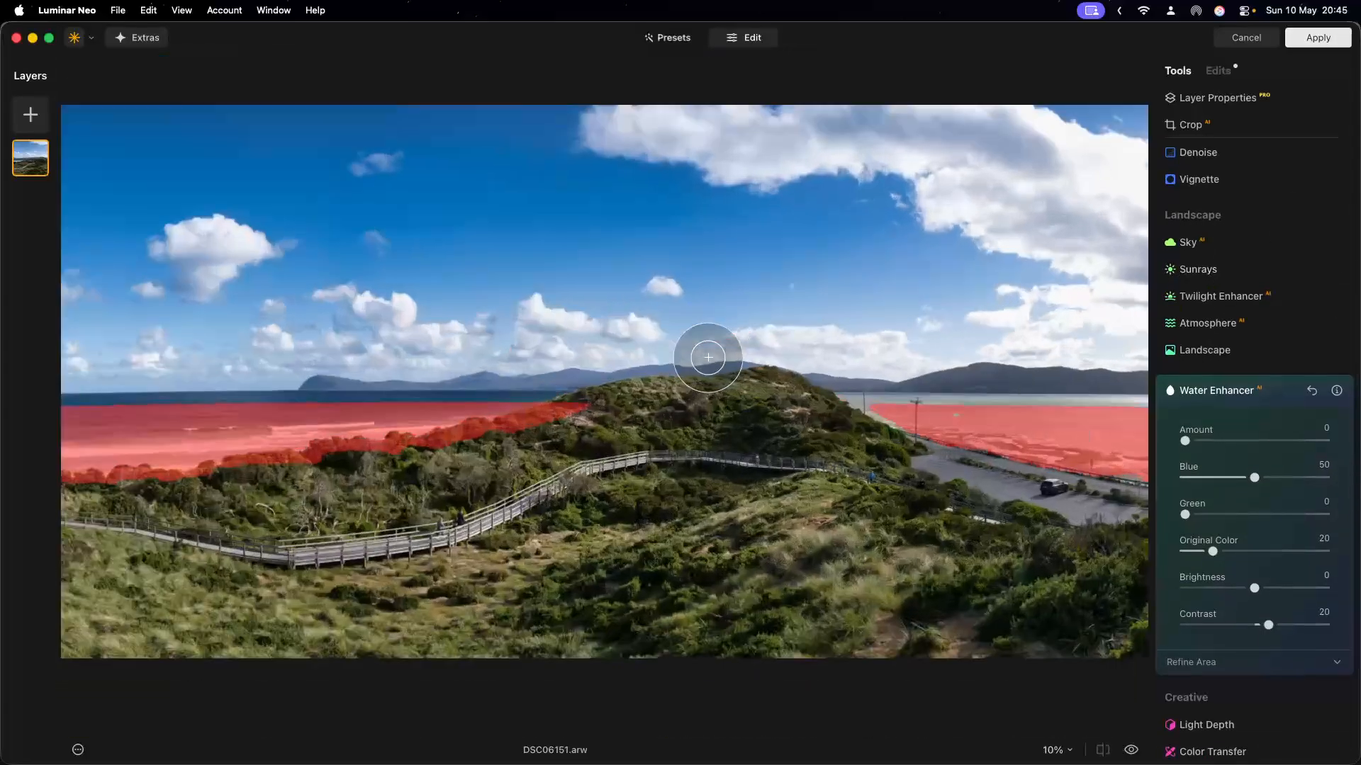
- Darken the panorama's edges with a Vignette amount of -18 and apply the edits to return to Lightroom Classic
left_click(1214, 182)
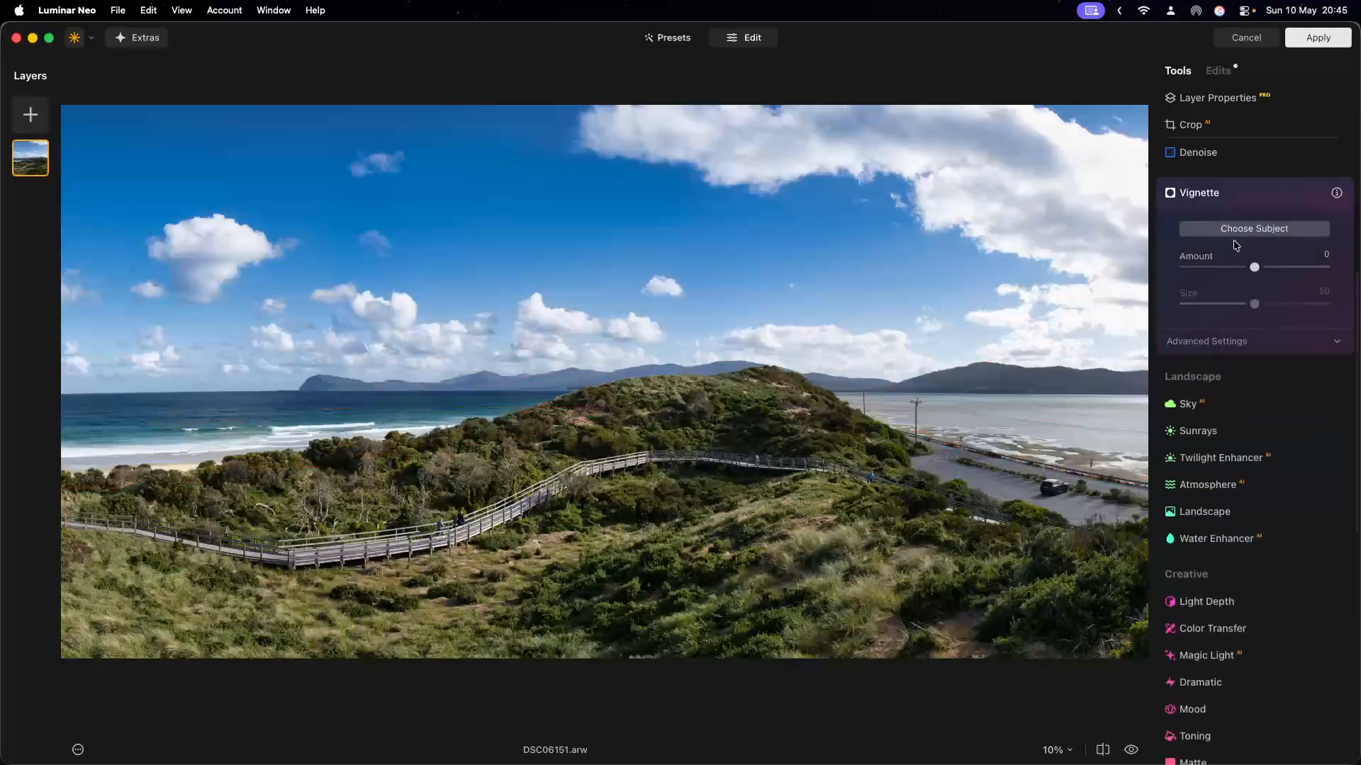
left_click_drag(1253, 269, 1243, 268)
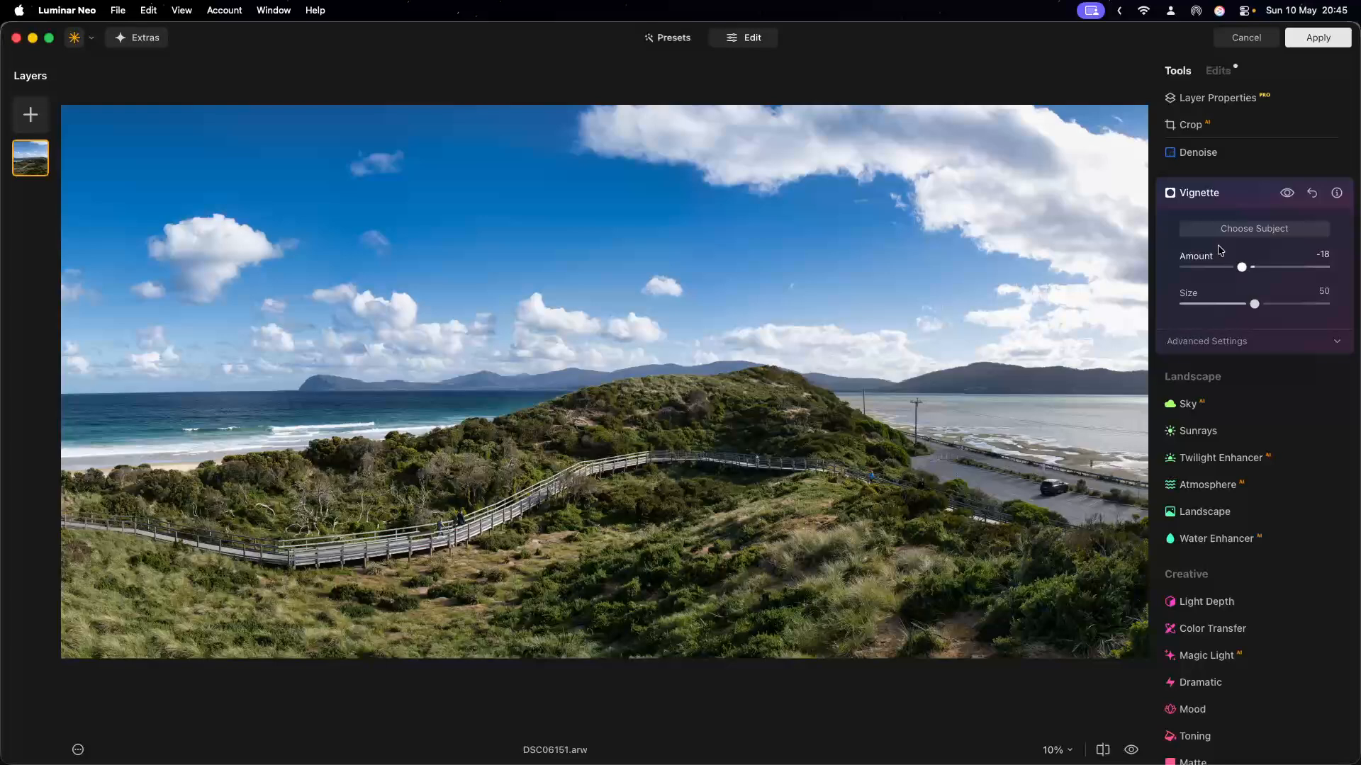
left_click(1315, 39)
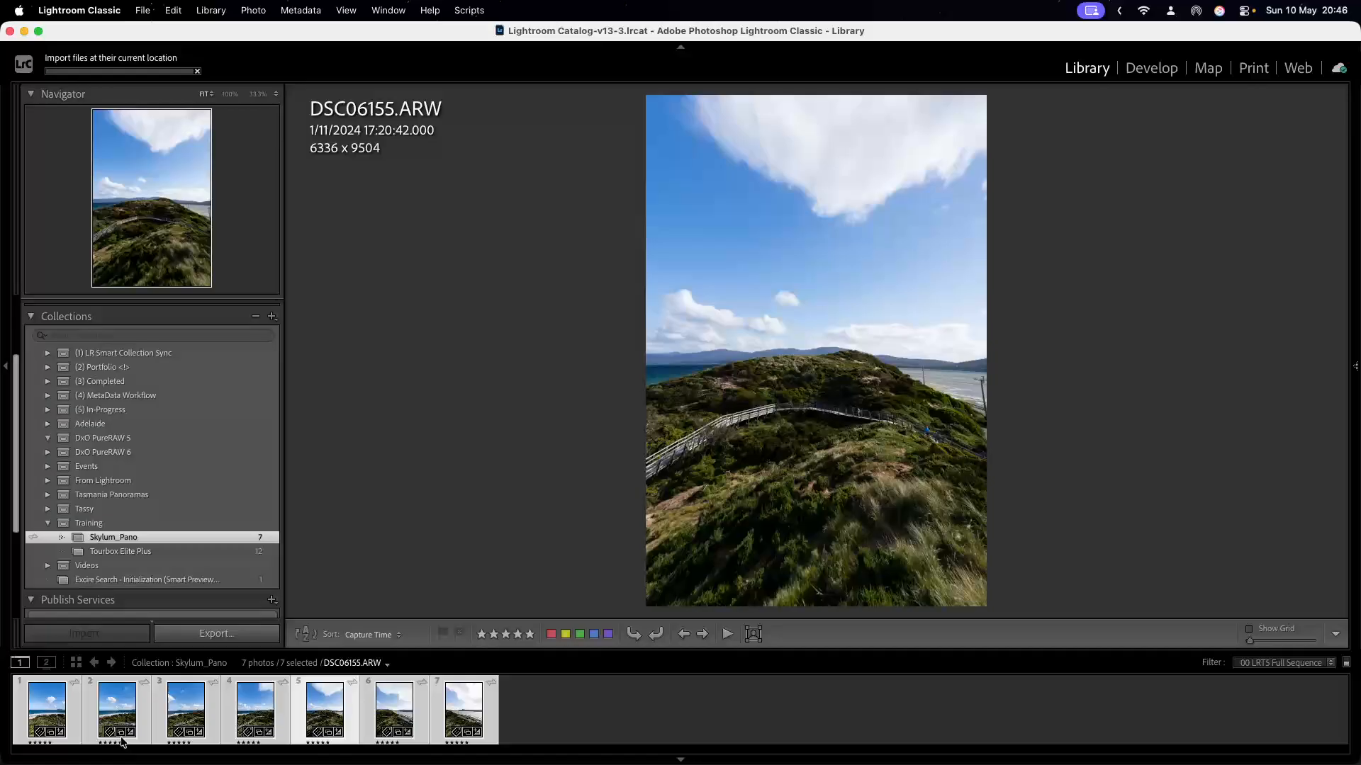
left_click(106, 715)
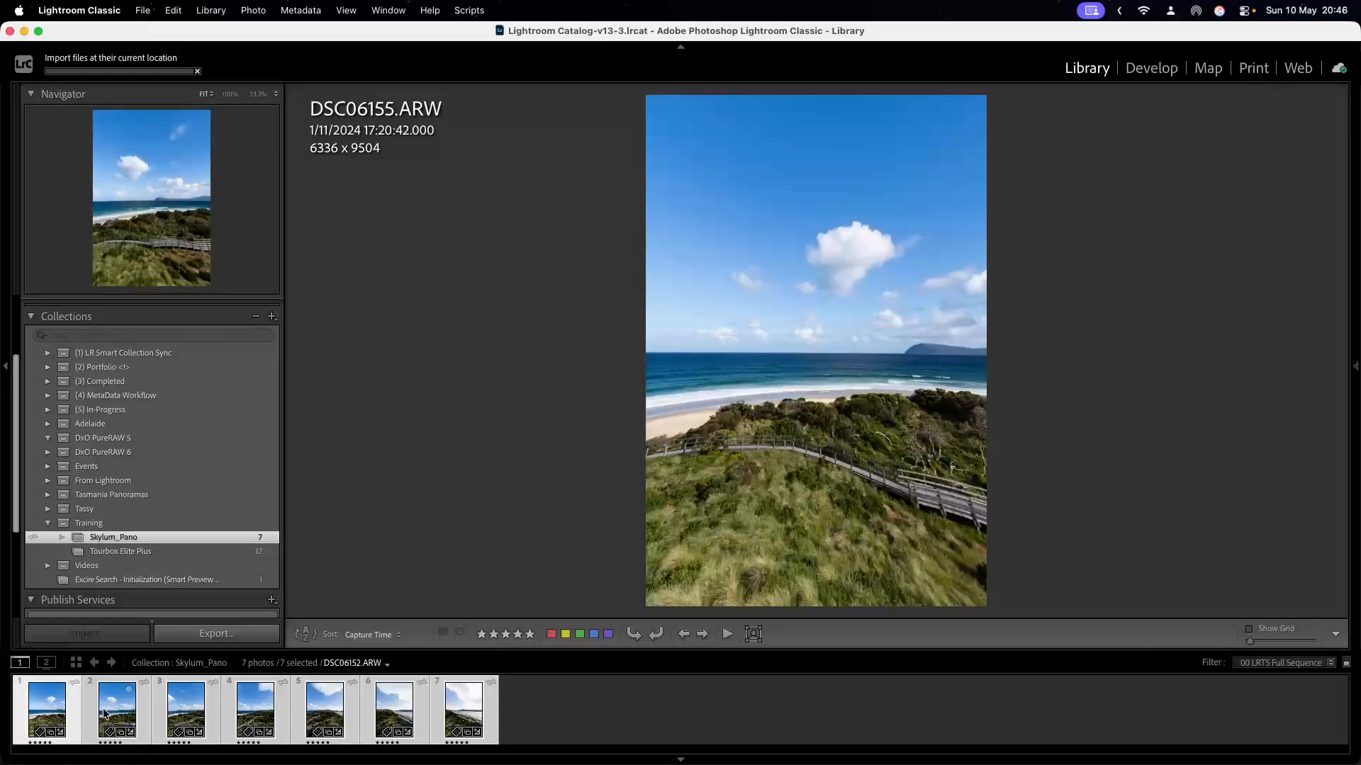
left_click(192, 712)
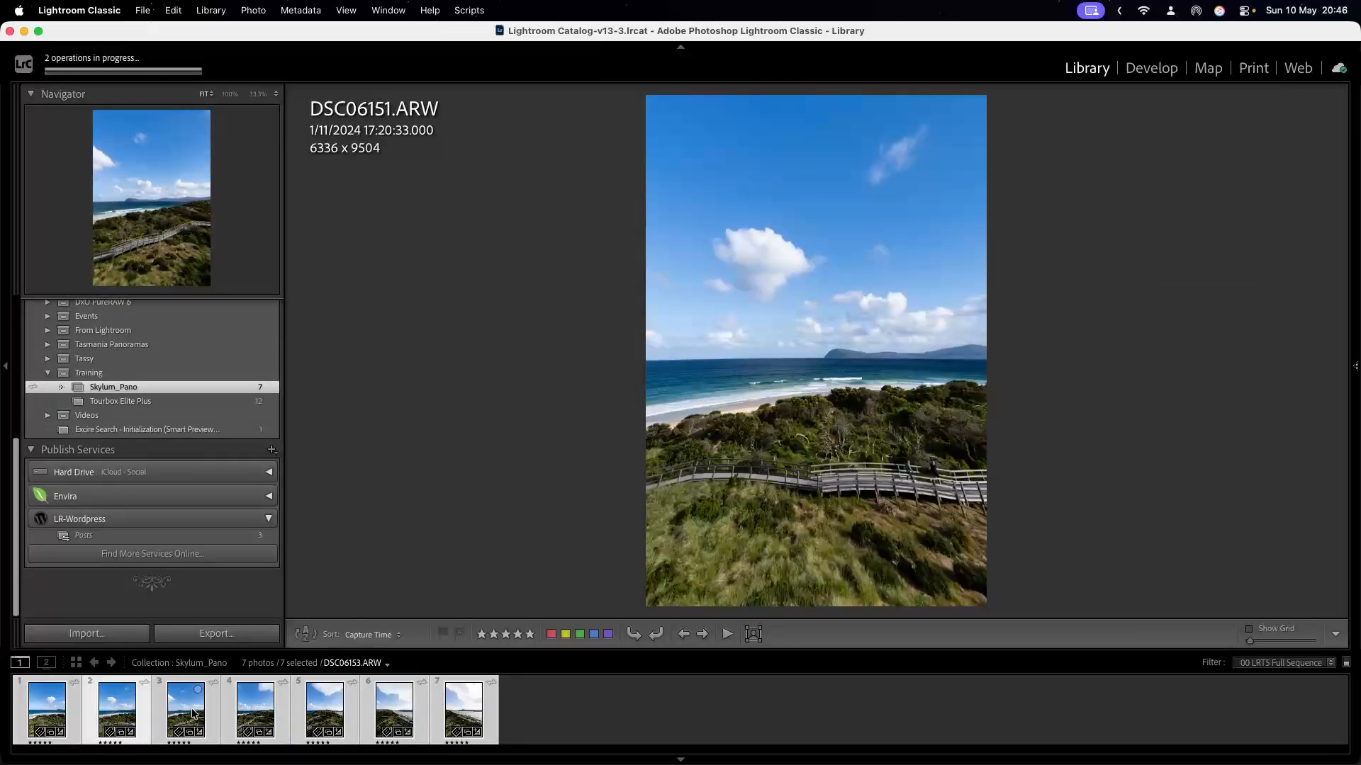